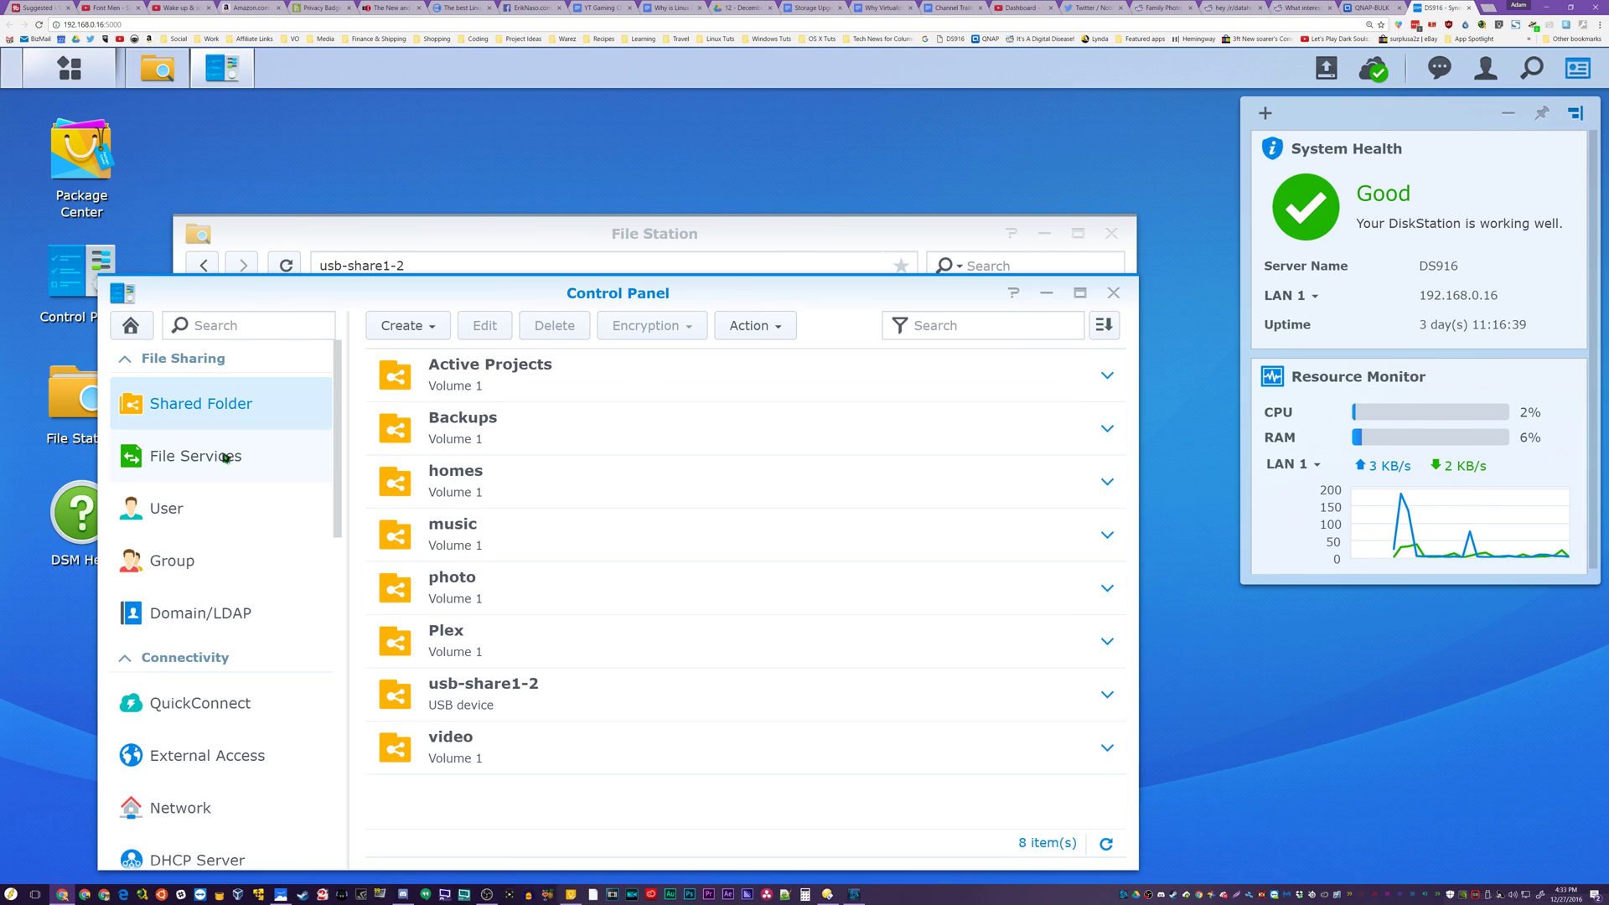
Rename the usb-share1-2 folder to Footage Archive and inspect its Advanced and Permissions tabs
{"action": "right_click", "coordinate": [522, 689]}
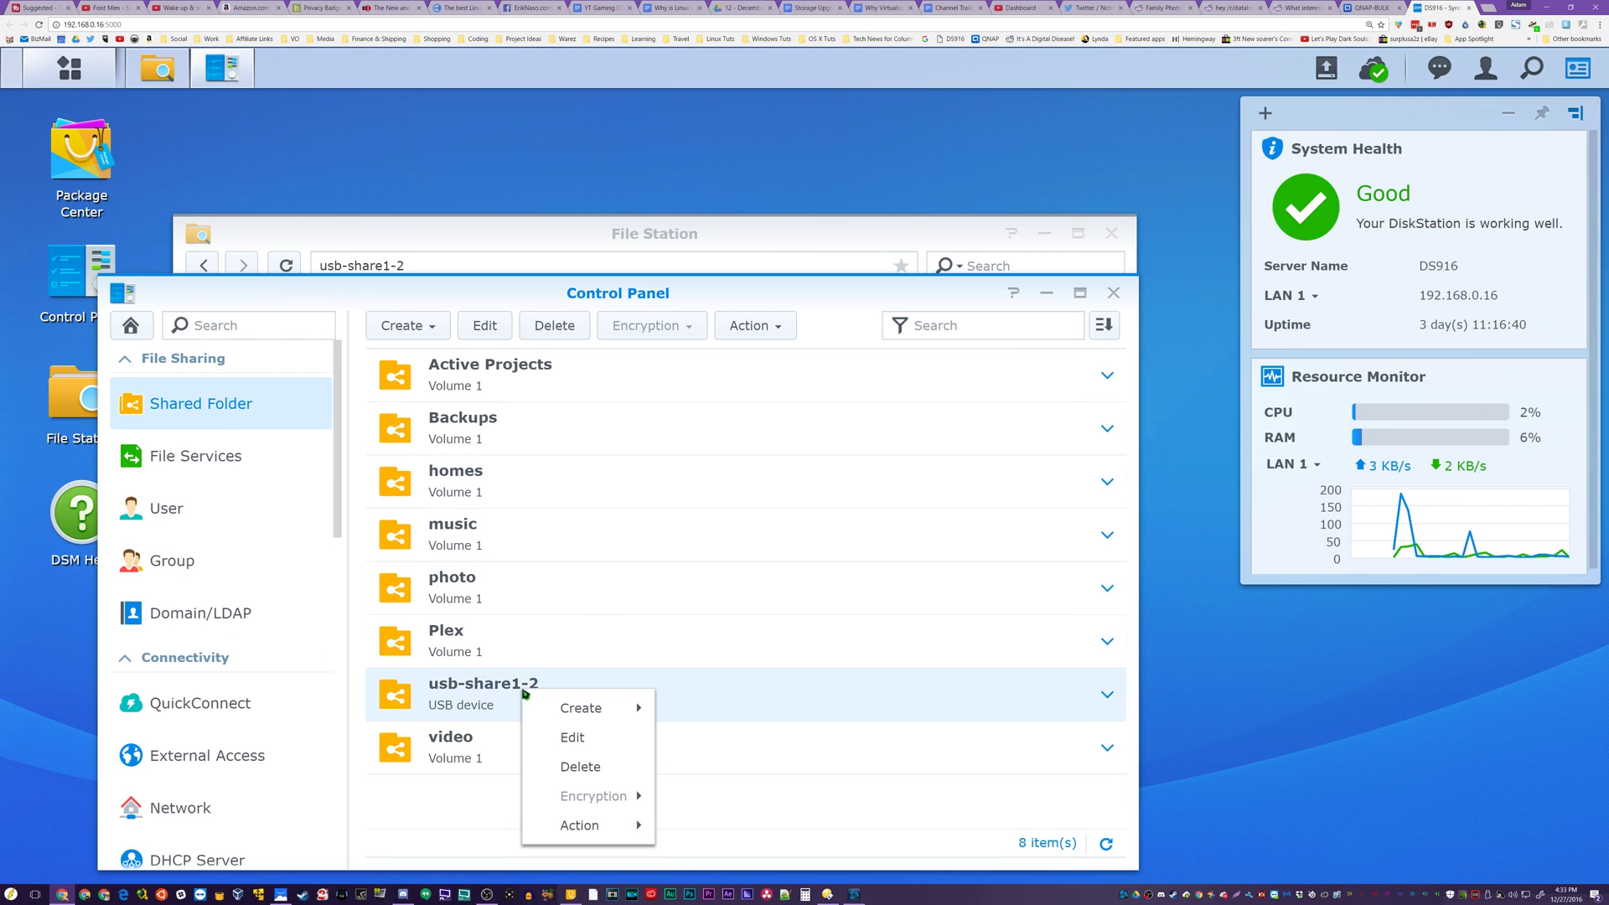
{"action": "left_click", "coordinate": [572, 736]}
{"action": "left_click_drag", "start_coordinate": [487, 381], "coordinate": [398, 365]}
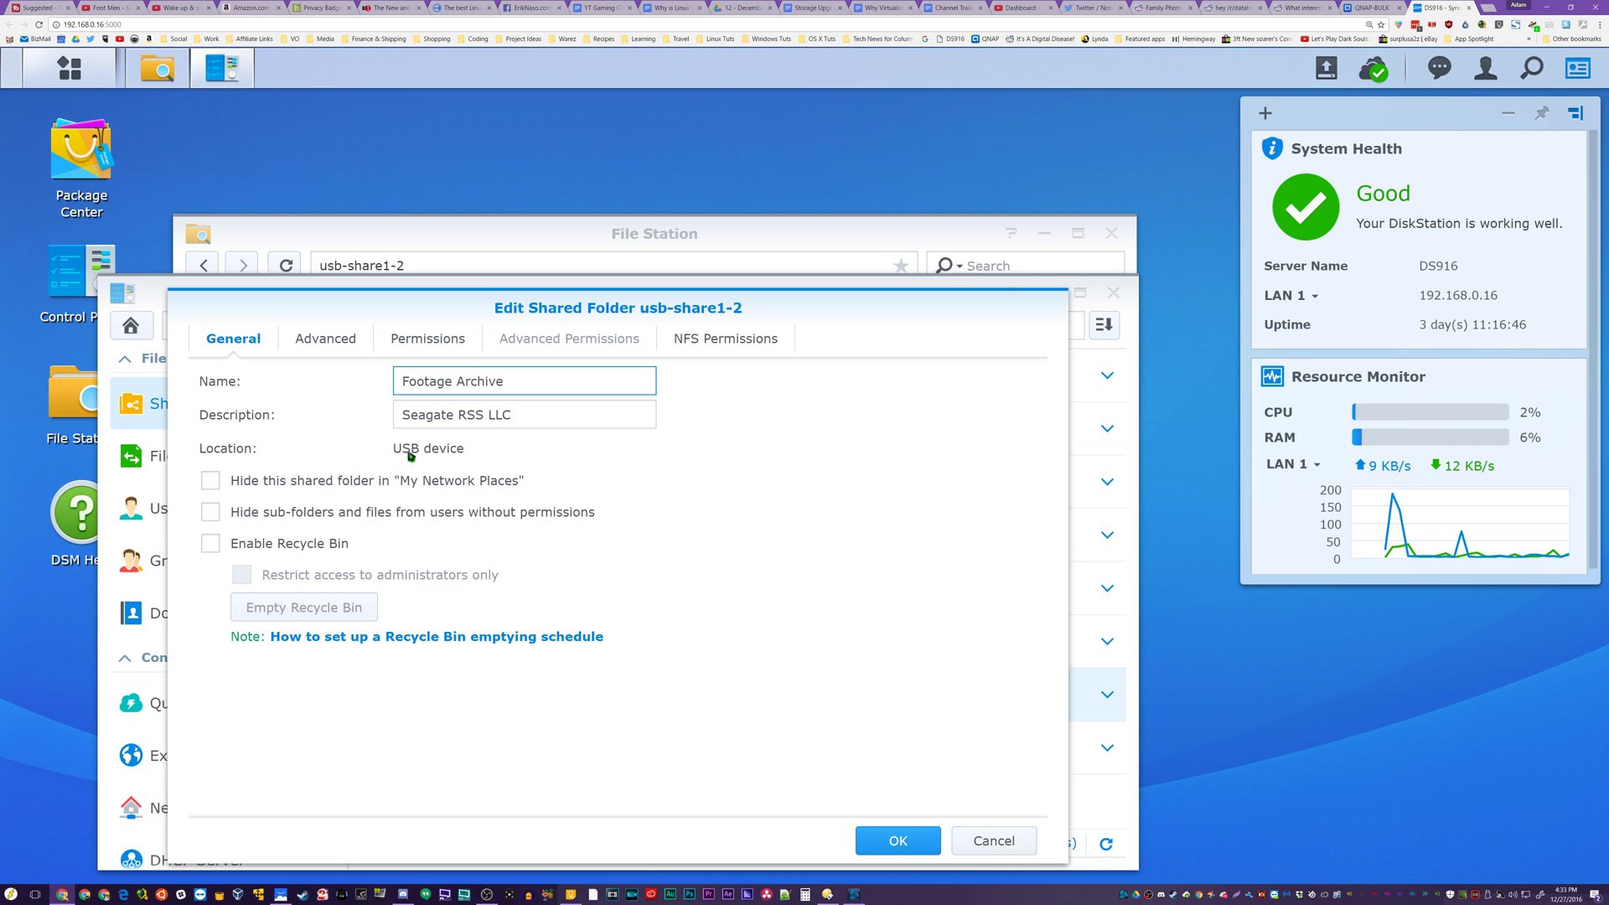
{"action": "left_click", "coordinate": [356, 340]}
{"action": "left_click", "coordinate": [389, 344]}
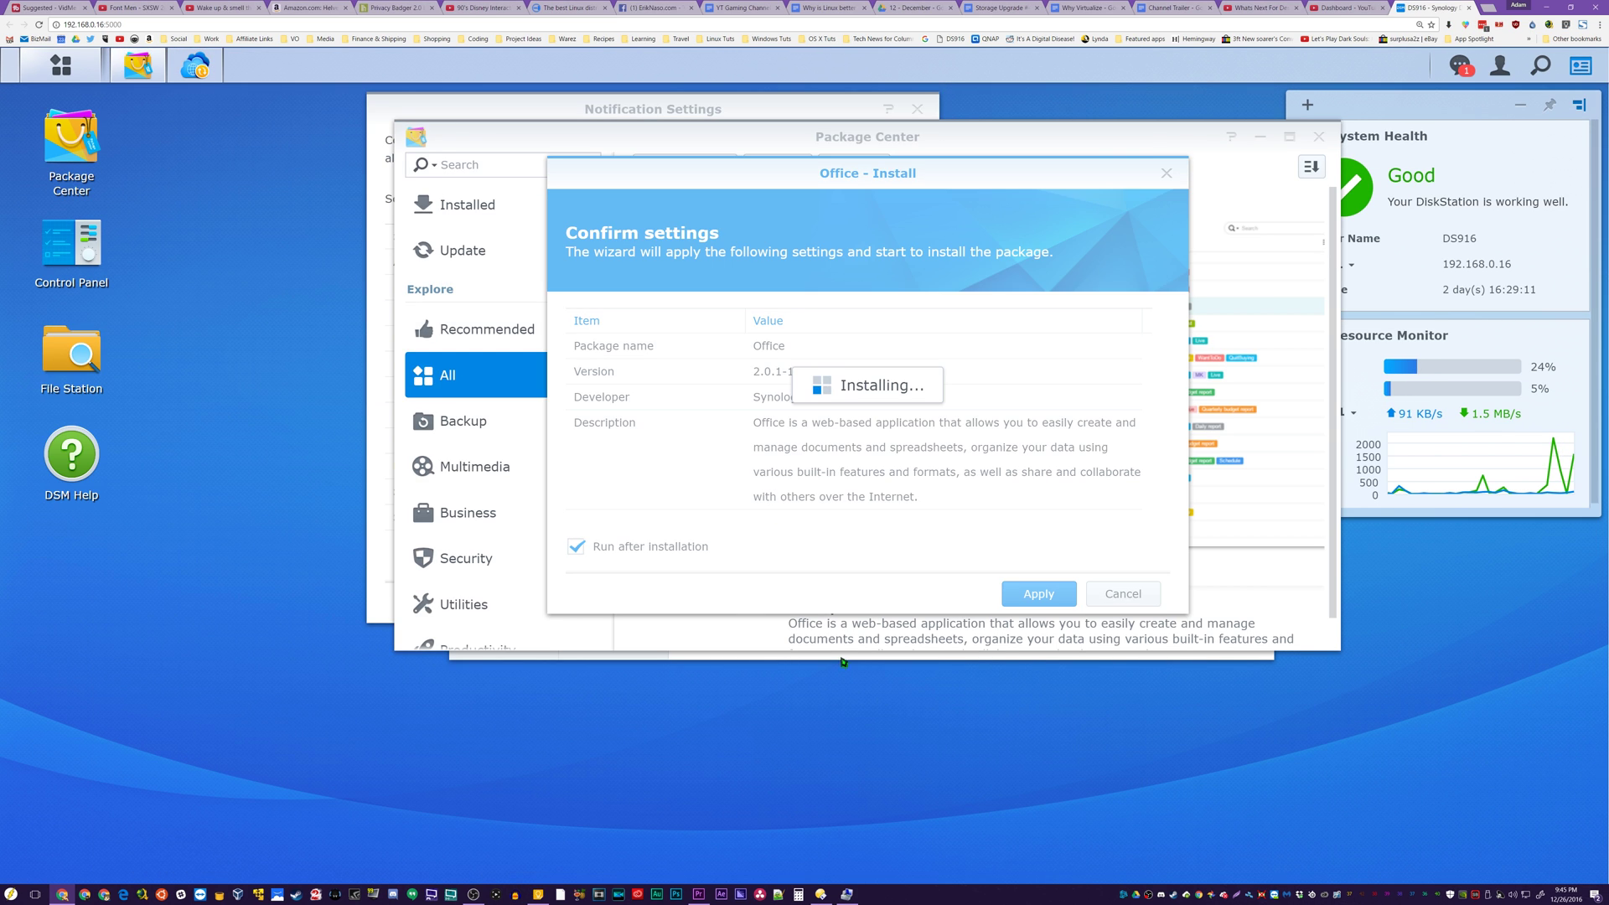
Browse the Cloud Sync task's local path to the home folder
{"action": "left_click", "coordinate": [194, 64]}
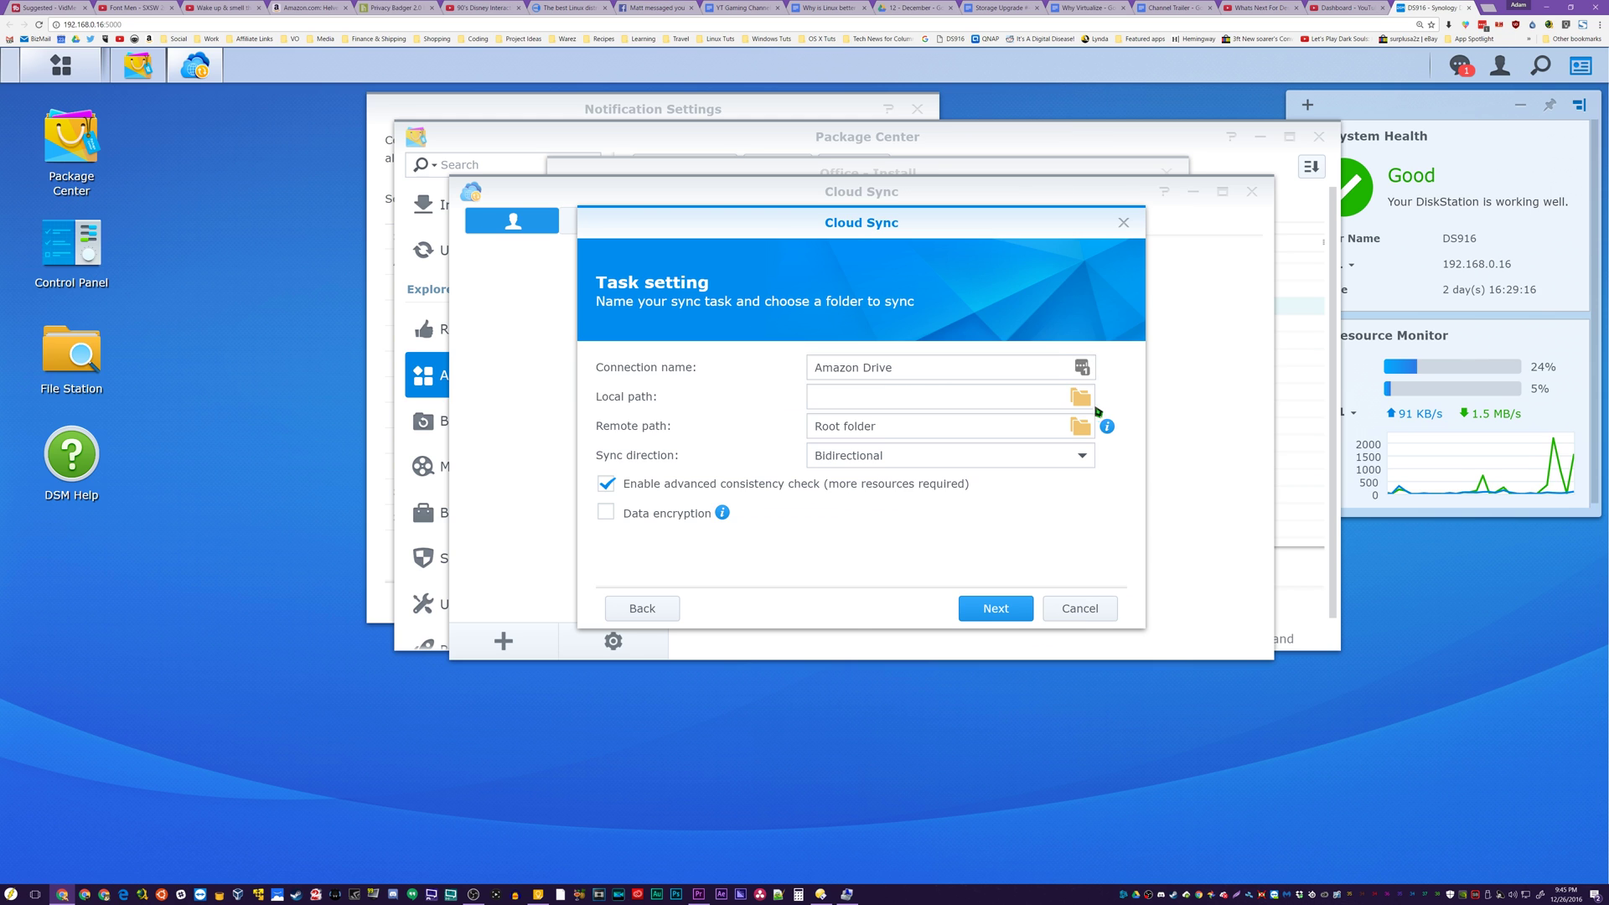
{"action": "left_click", "coordinate": [1081, 399]}
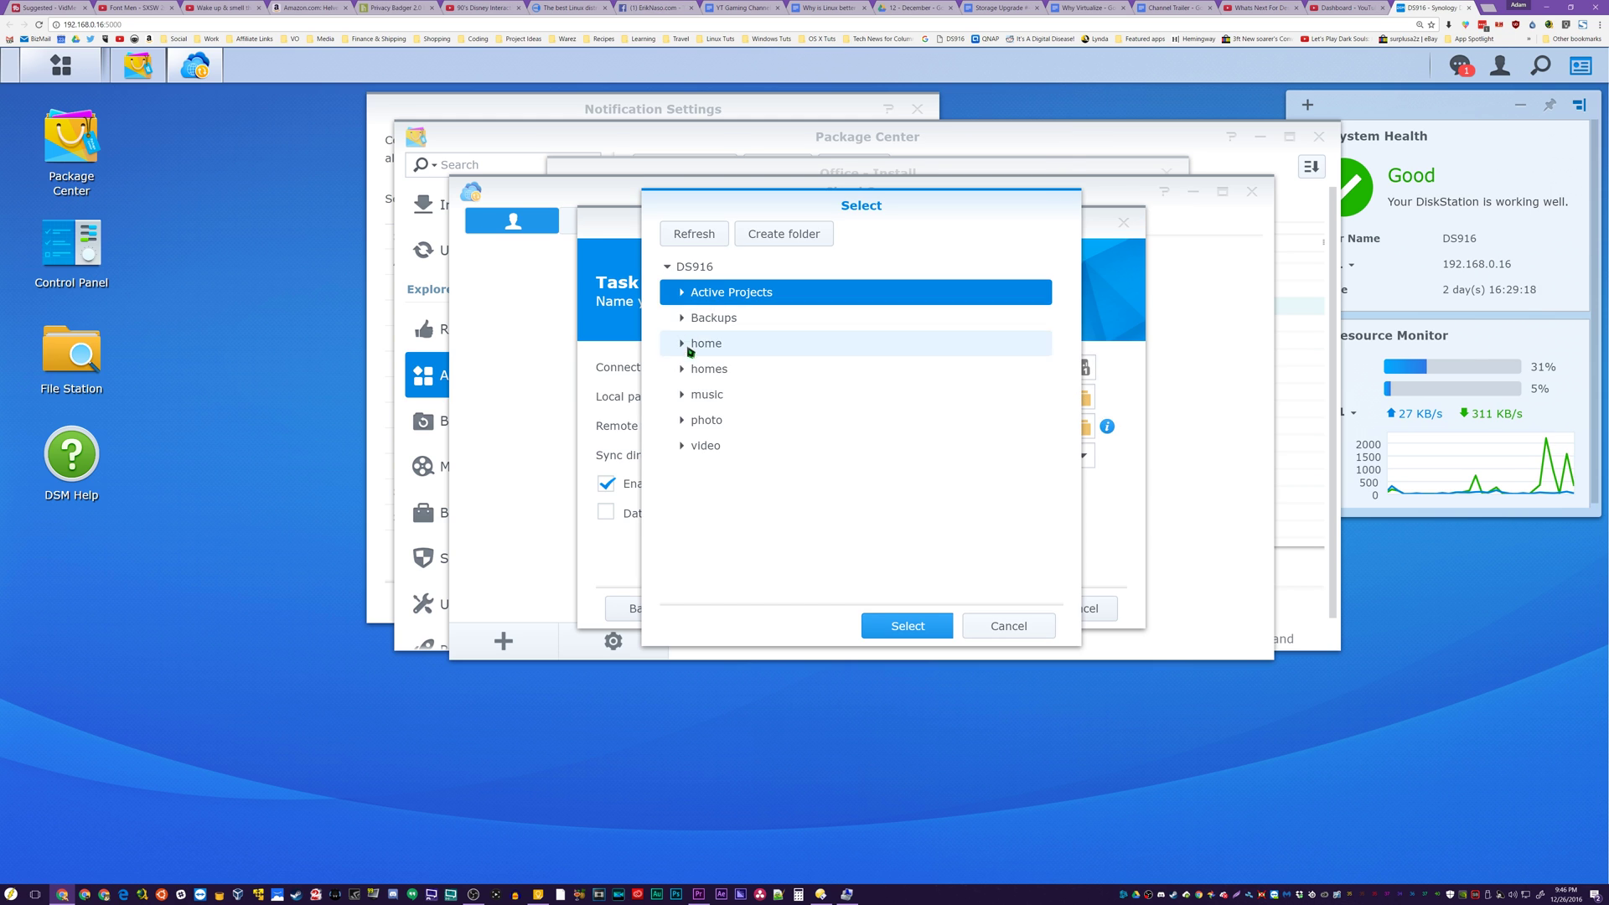
{"action": "left_click", "coordinate": [685, 344]}
{"action": "left_click", "coordinate": [707, 343]}
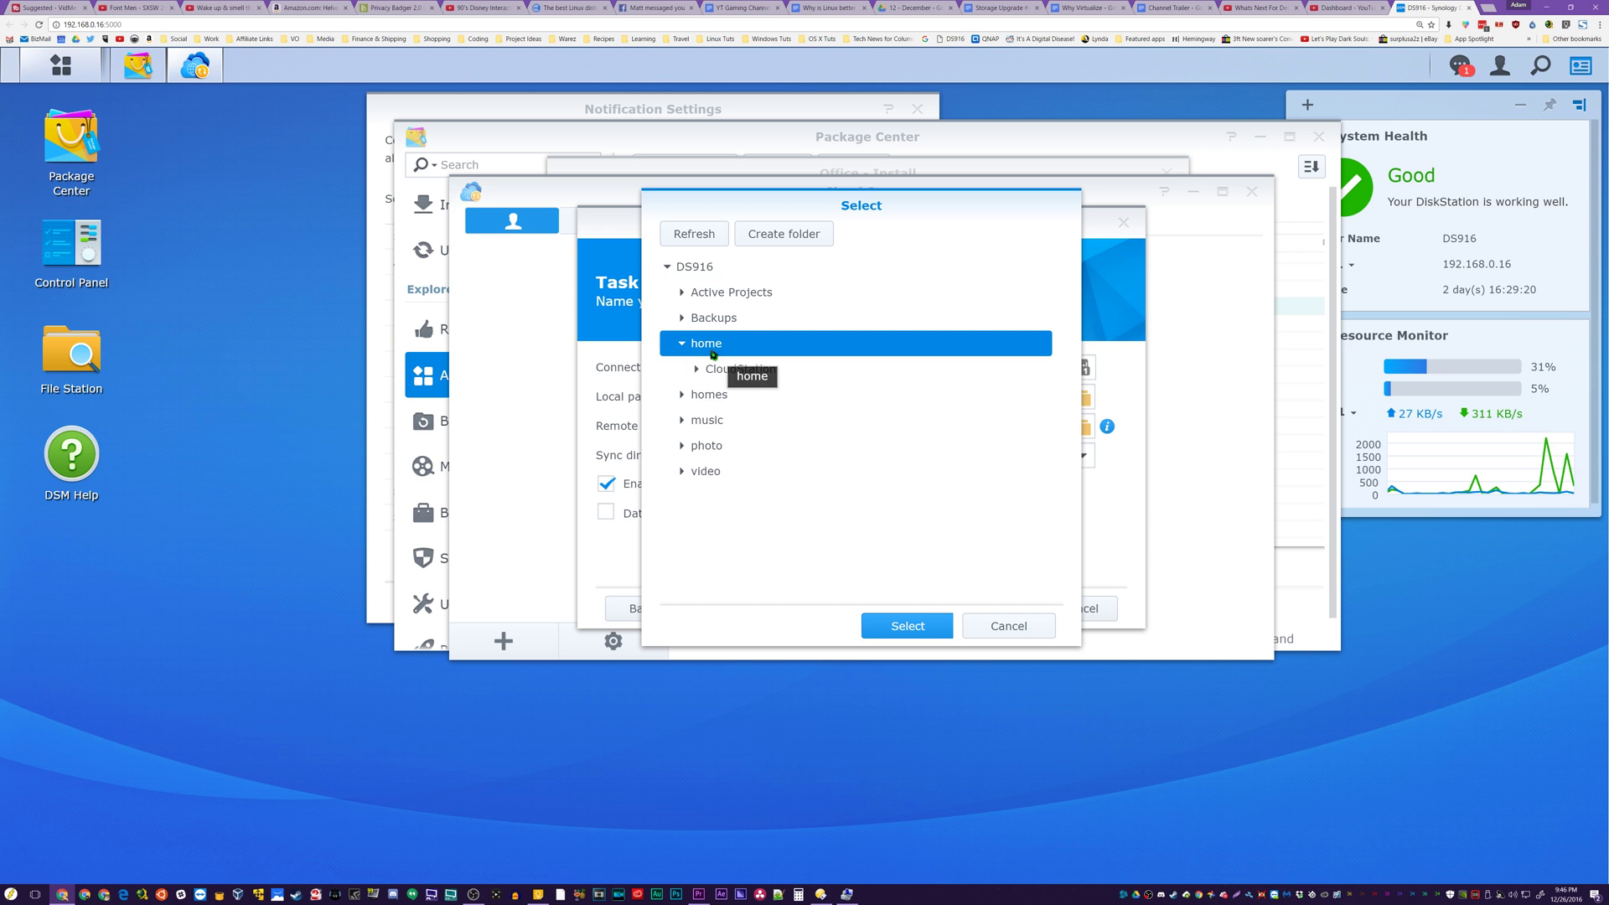
Create an 'Amazon Cloud Drive' folder inside home and refresh the folder tree
{"action": "left_click", "coordinate": [784, 234]}
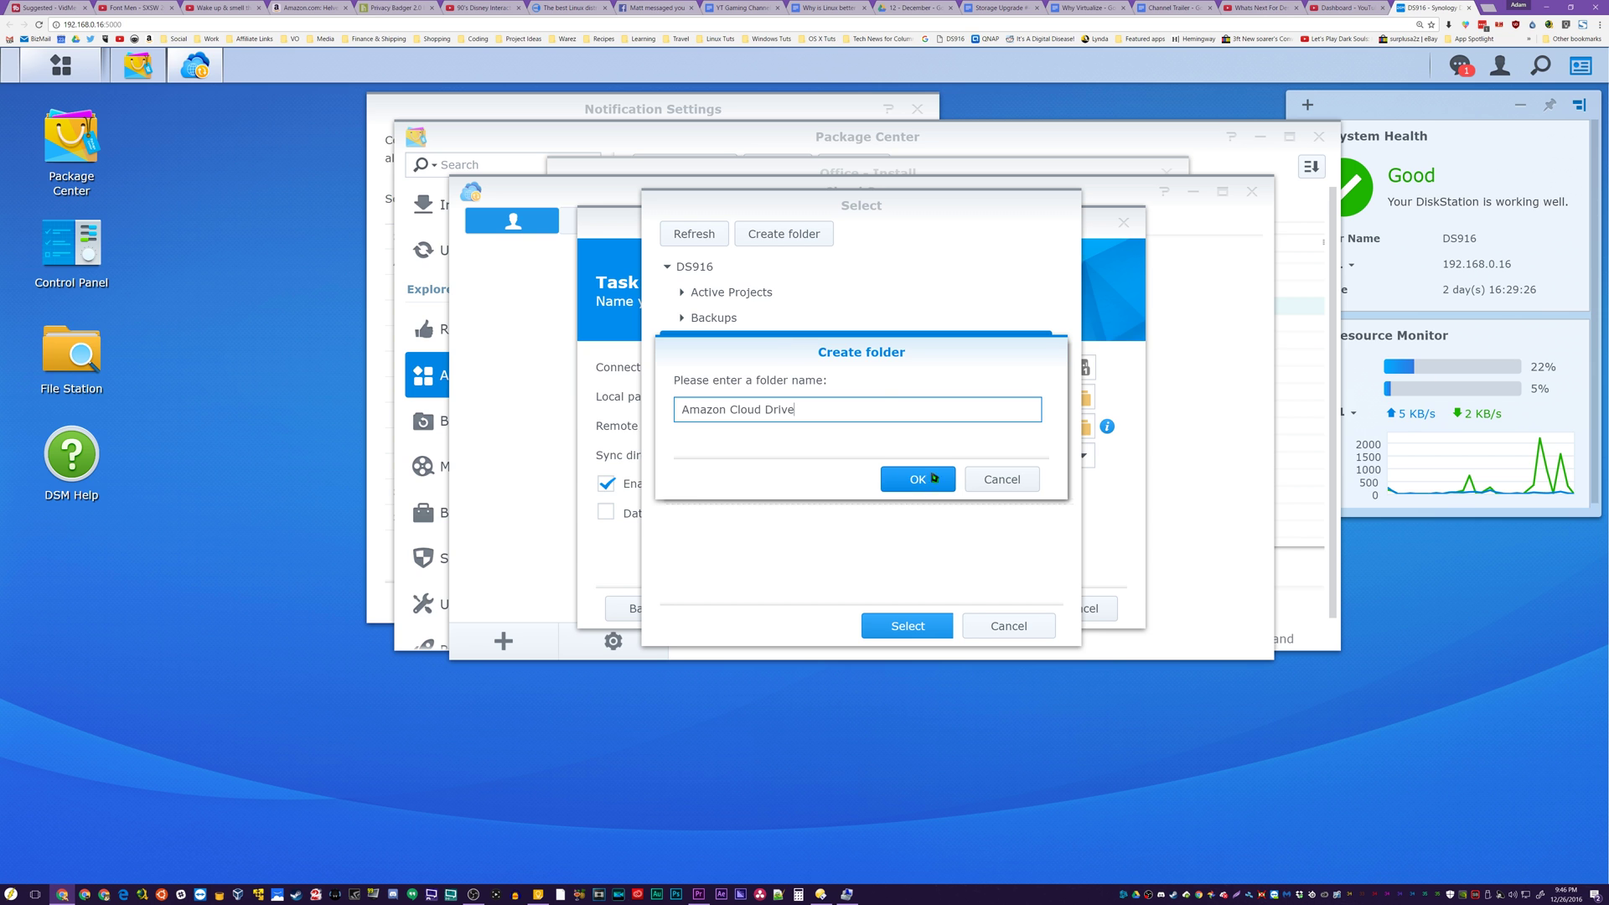
{"action": "left_click", "coordinate": [935, 477]}
{"action": "left_click", "coordinate": [686, 317]}
{"action": "left_click", "coordinate": [696, 235]}
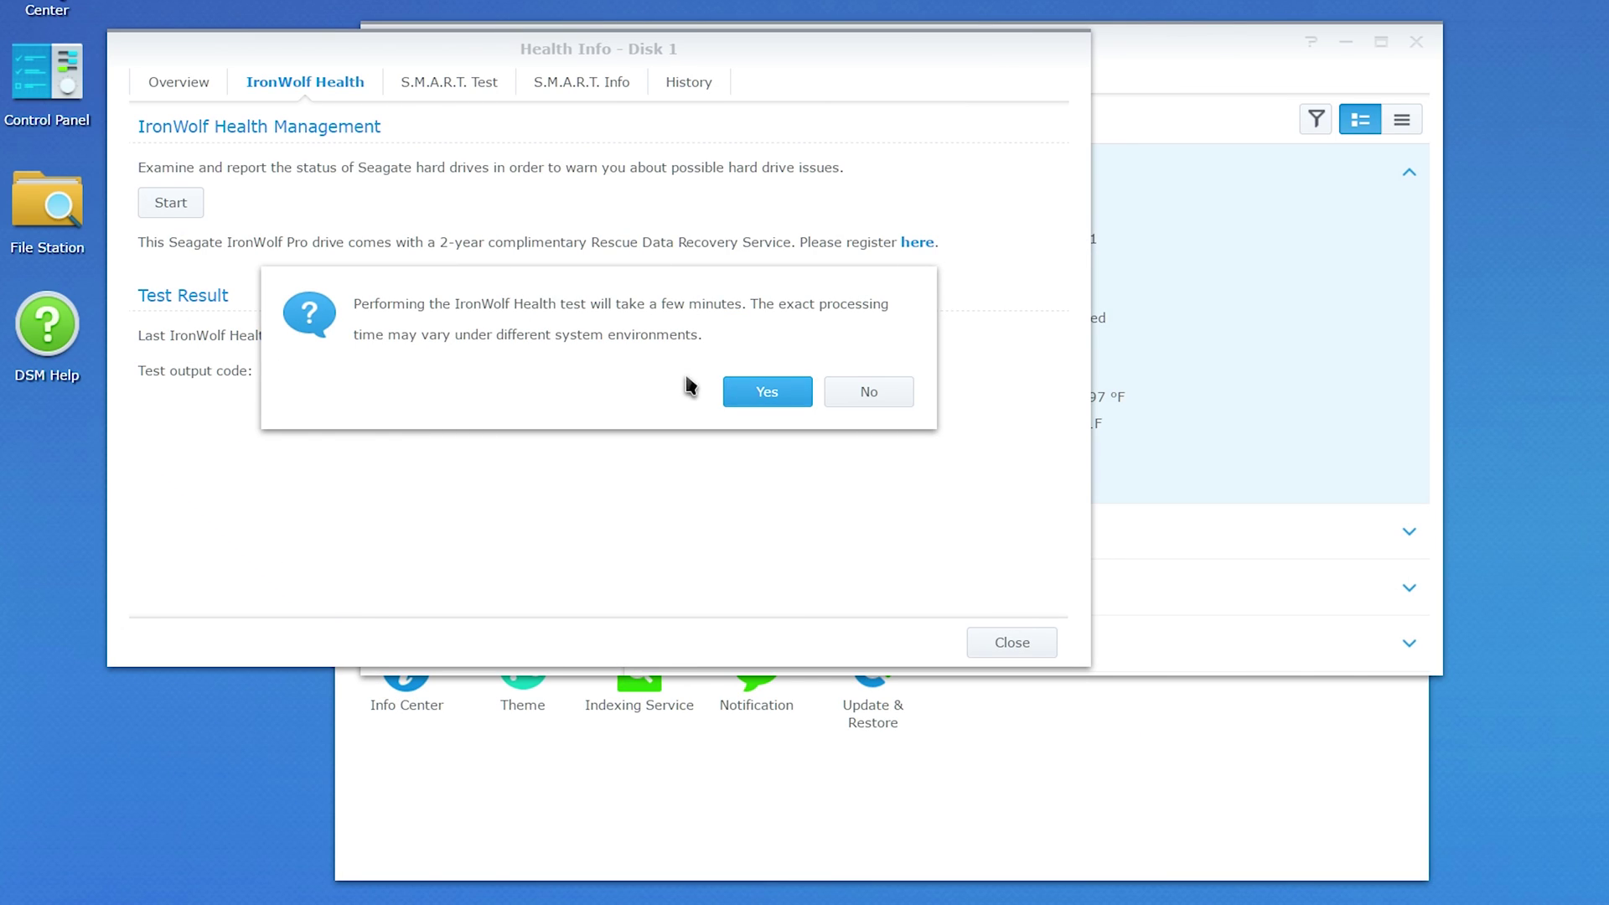
Confirm running the IronWolf Health test on Disk 1
{"action": "left_click", "coordinate": [753, 398]}
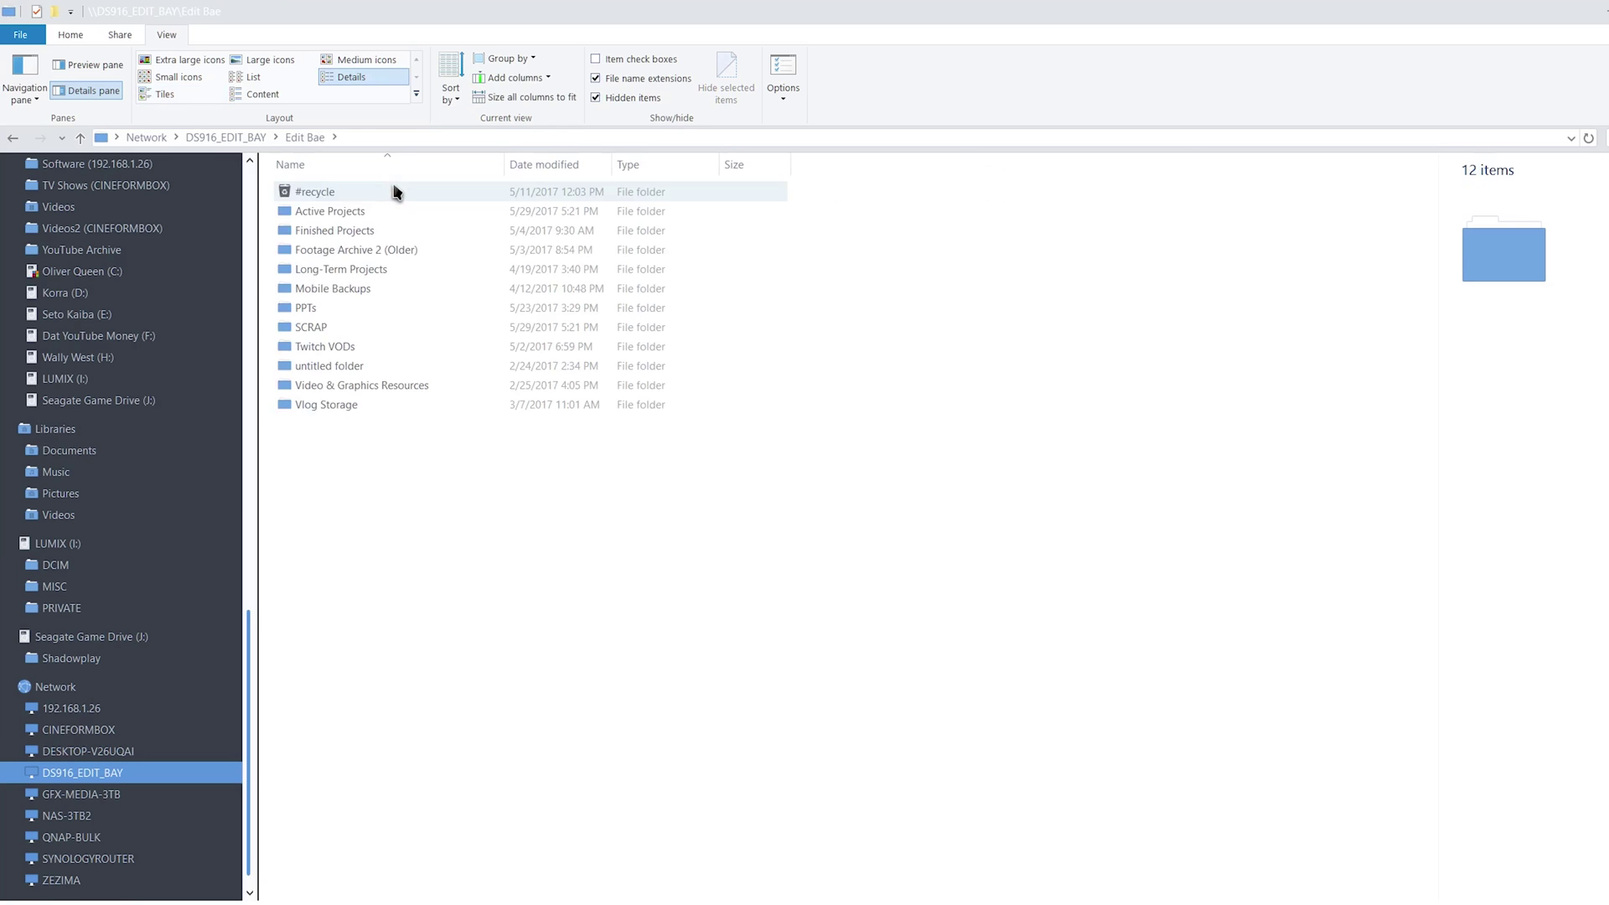
Inspect the Active Projects and Finished Projects folders on the Edit Bae share
{"action": "left_click_drag", "start_coordinate": [419, 502], "coordinate": [360, 367]}
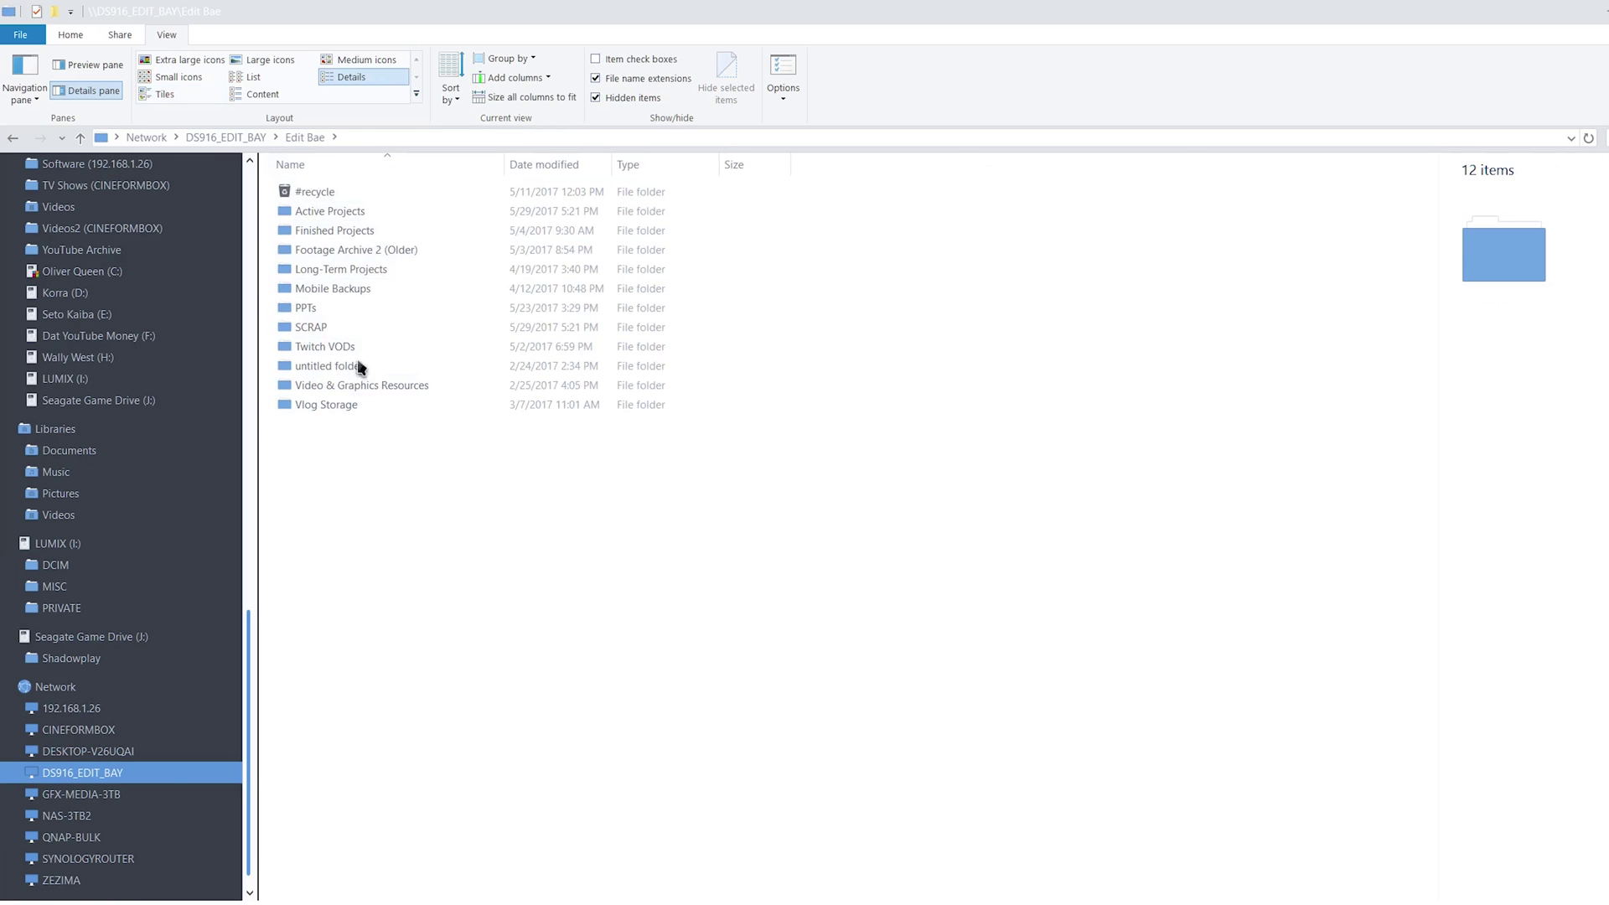
{"action": "double_click", "coordinate": [374, 219]}
{"action": "scroll", "coordinate": [536, 301], "scroll_direction": "down", "scroll_amount": 13}
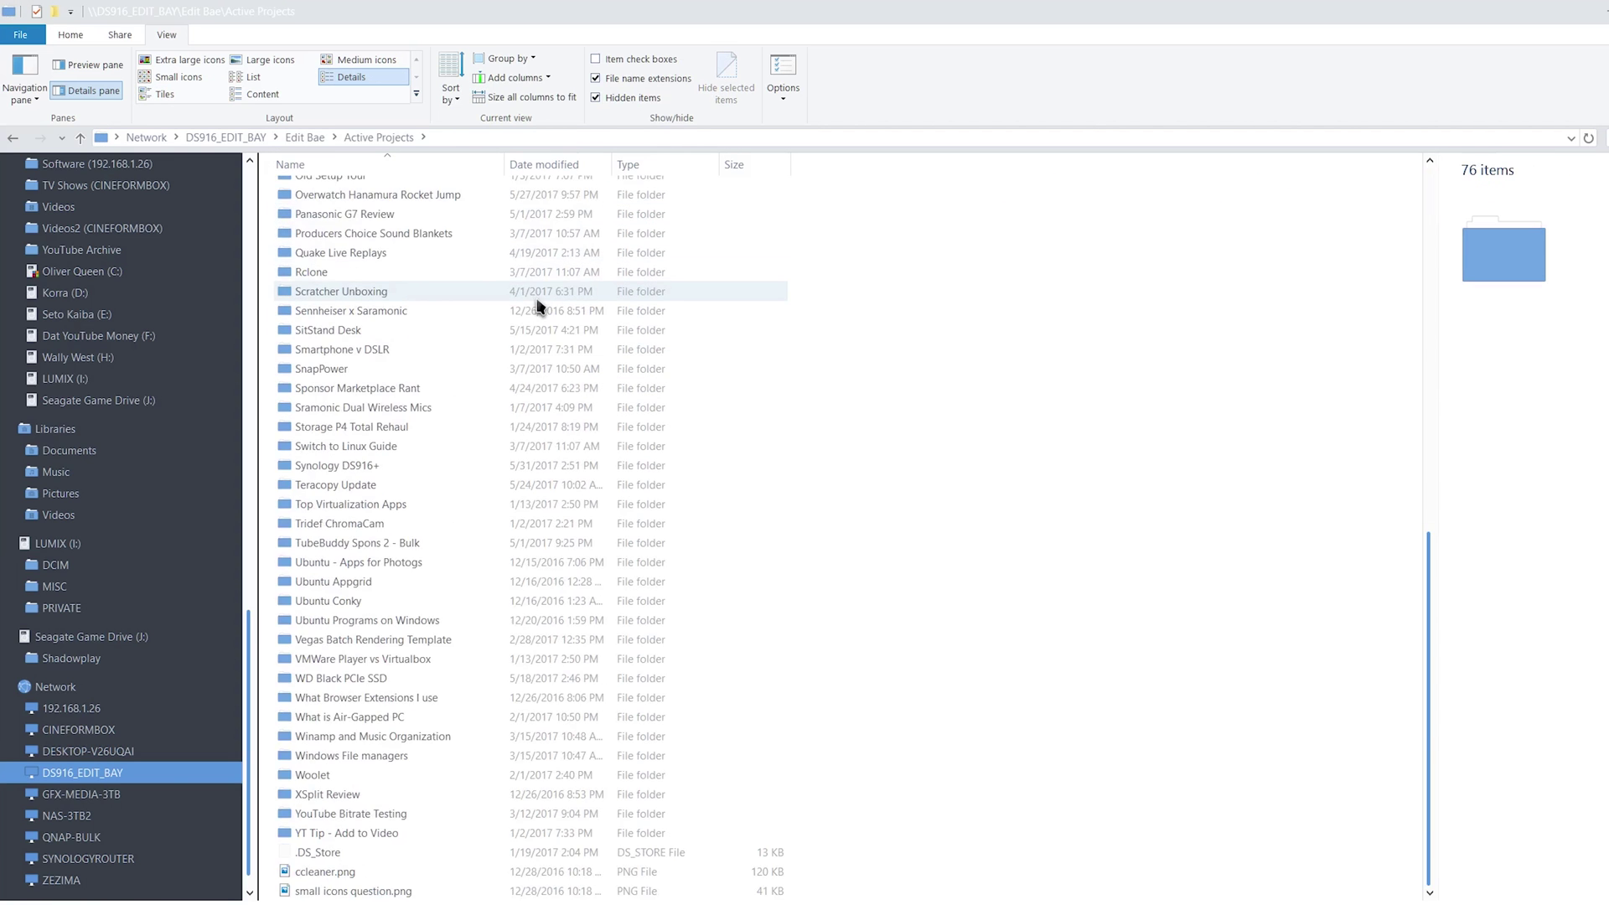
{"action": "scroll", "coordinate": [539, 305], "scroll_direction": "up", "scroll_amount": 13}
{"action": "key", "text": "alt+Left"}
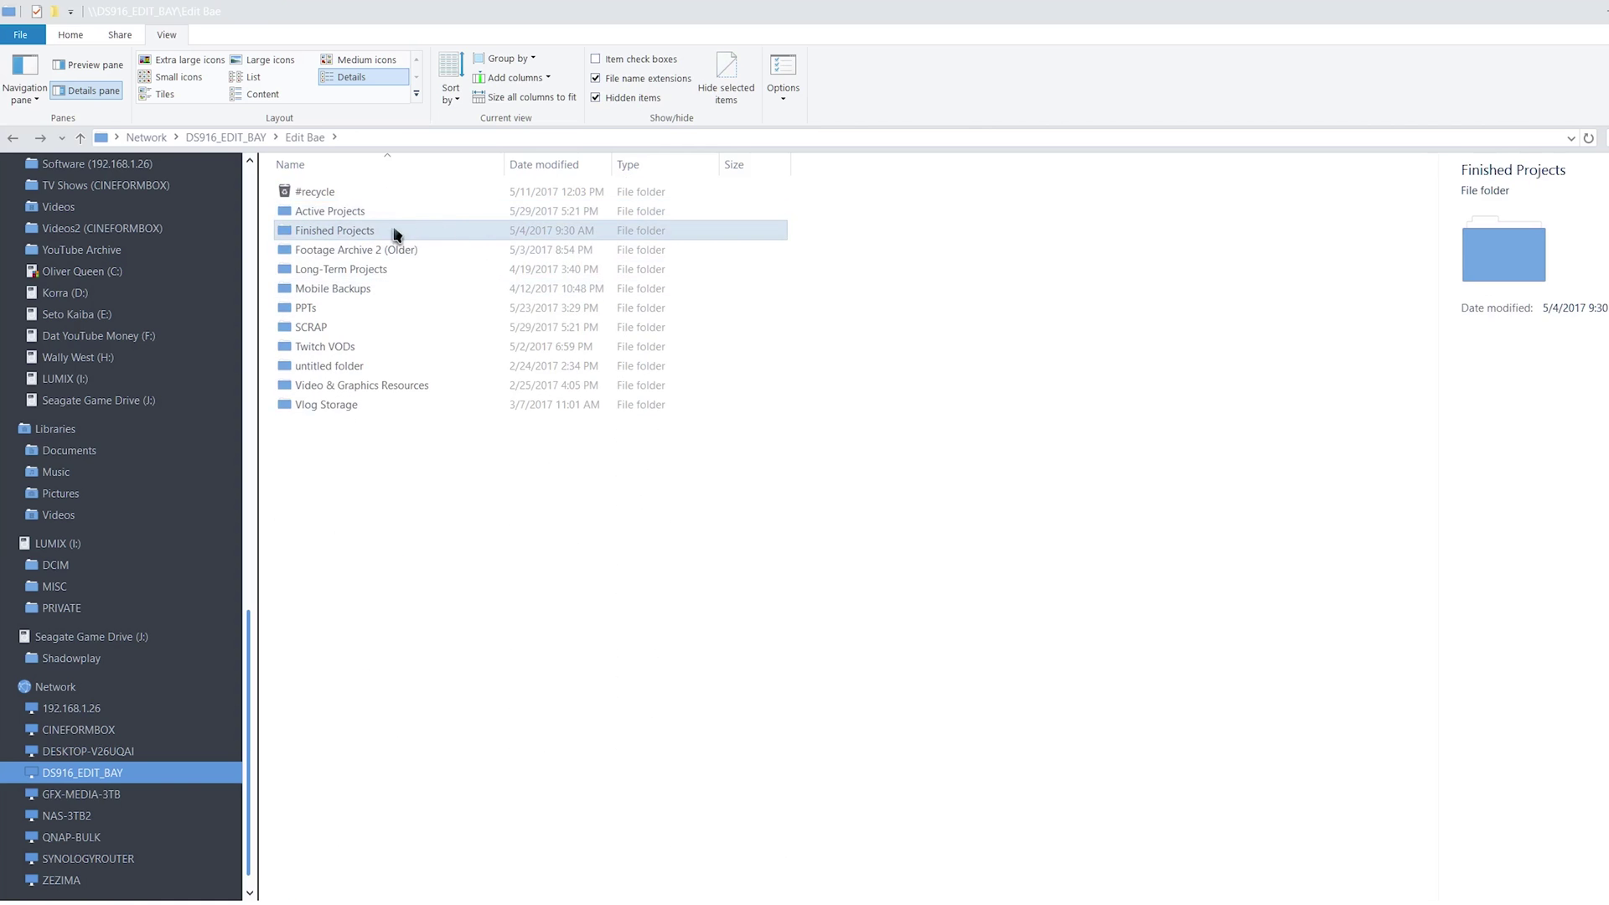
{"action": "double_click", "coordinate": [456, 232]}
{"action": "left_click_drag", "start_coordinate": [455, 211], "coordinate": [984, 476]}
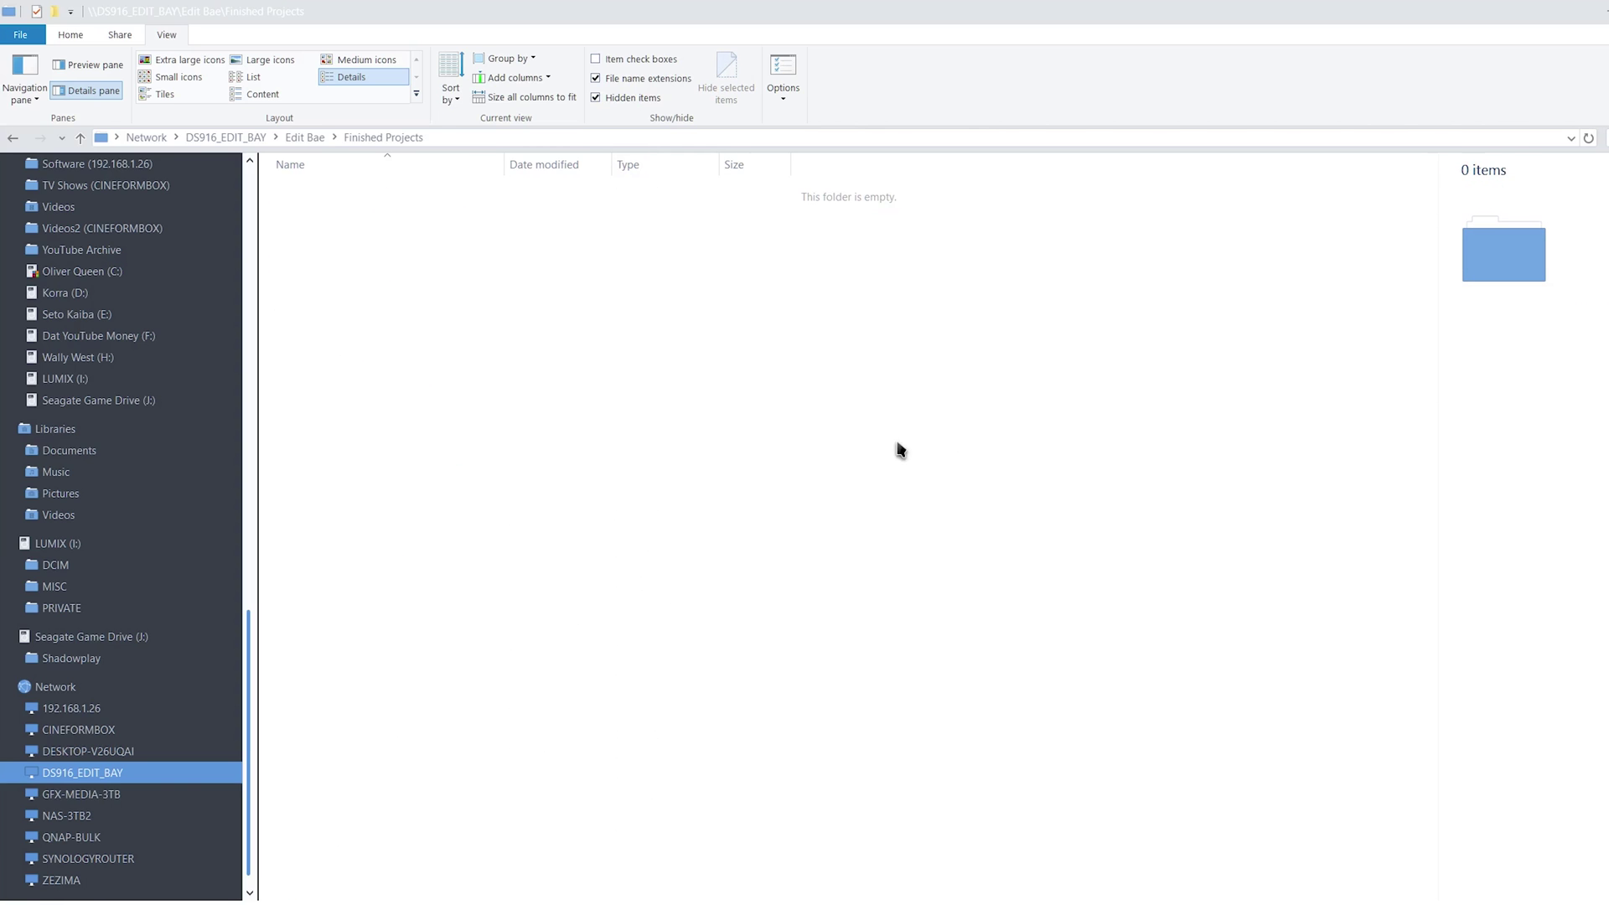
{"action": "key", "text": "alt+Left"}
Inspect the Footage Archive 2 (Older) and Long-Term Projects folders
{"action": "double_click", "coordinate": [397, 253]}
{"action": "left_click_drag", "start_coordinate": [402, 323], "coordinate": [329, 186]}
{"action": "key", "text": "alt+Left"}
{"action": "double_click", "coordinate": [356, 275]}
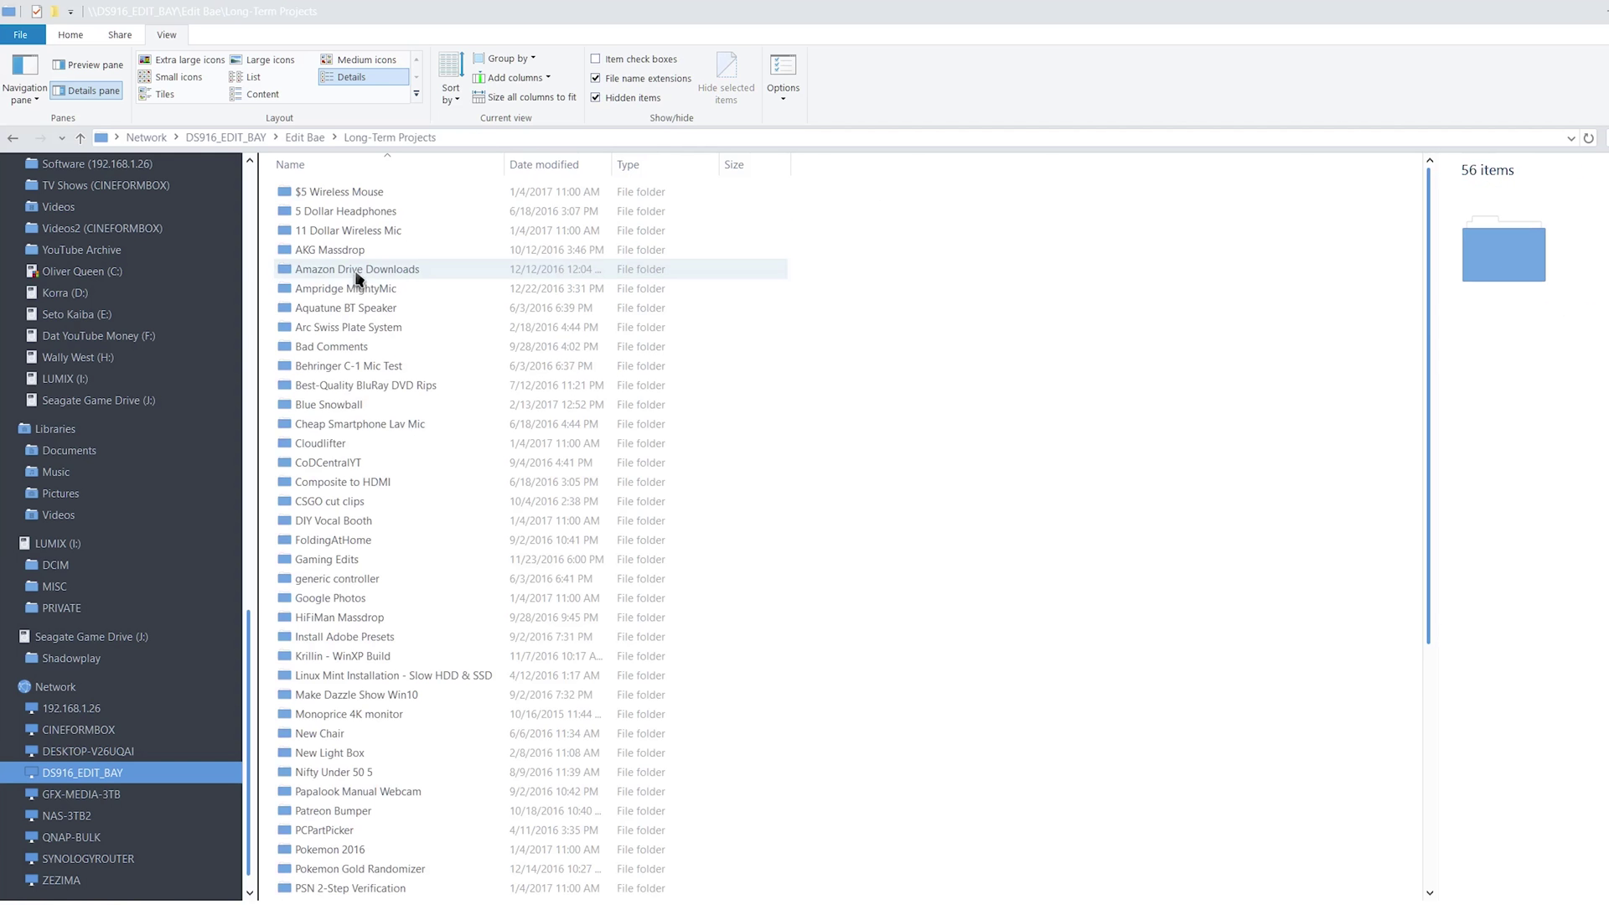
{"action": "left_click_drag", "start_coordinate": [969, 220], "coordinate": [989, 592]}
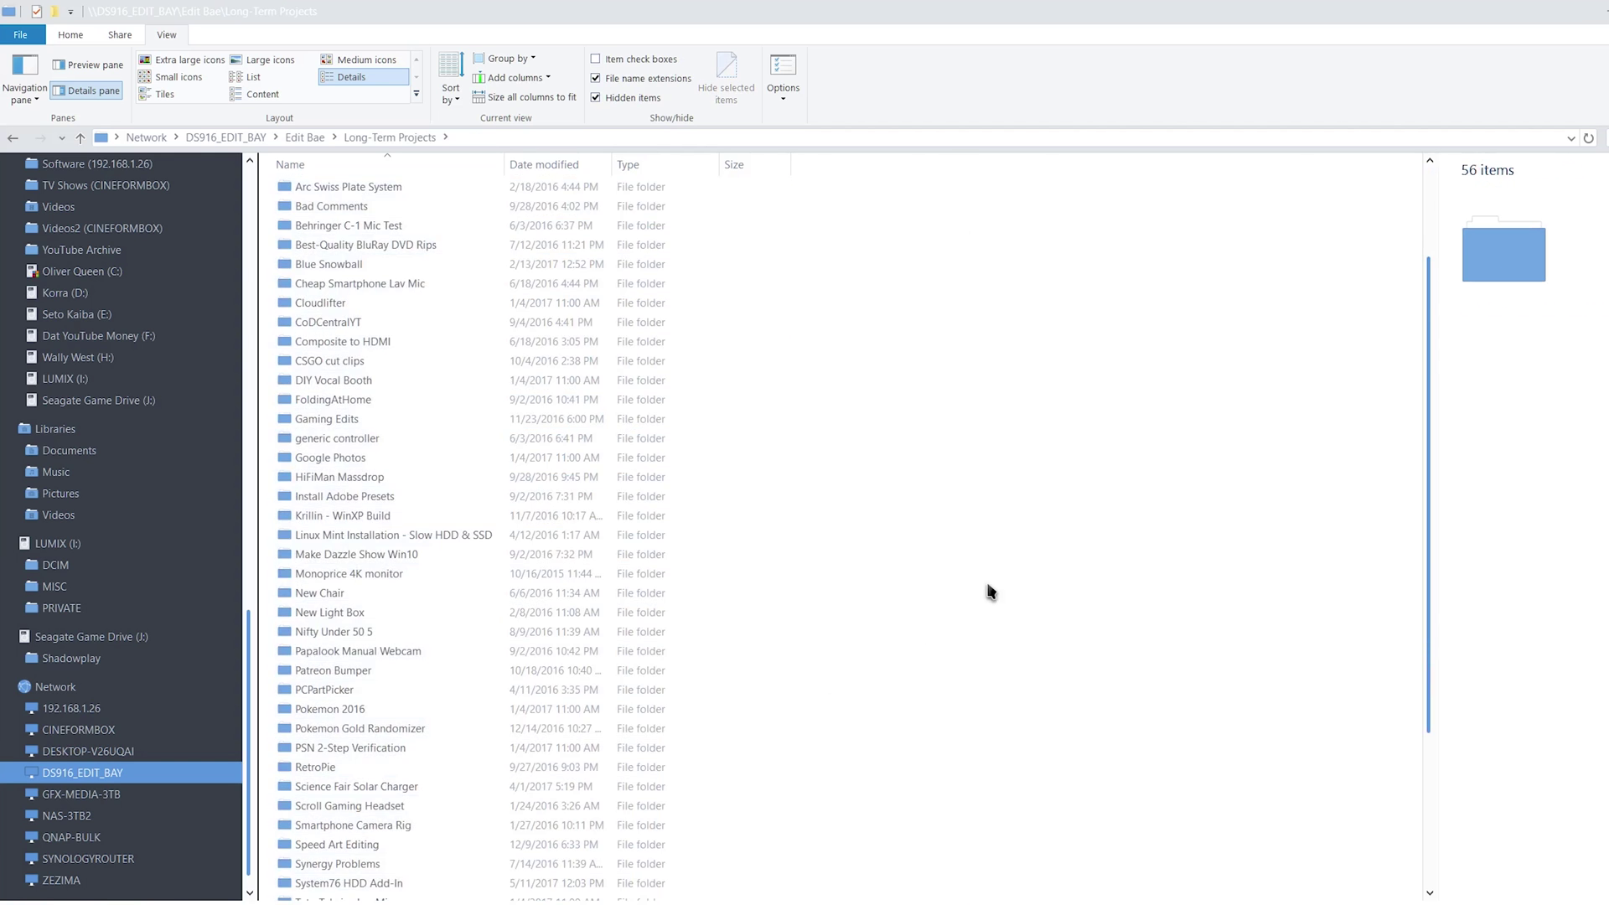
{"action": "key", "text": "alt+Left"}
Inspect Mobile Backups and Vlog Storage, then open Video & Graphics Resources
{"action": "double_click", "coordinate": [357, 289]}
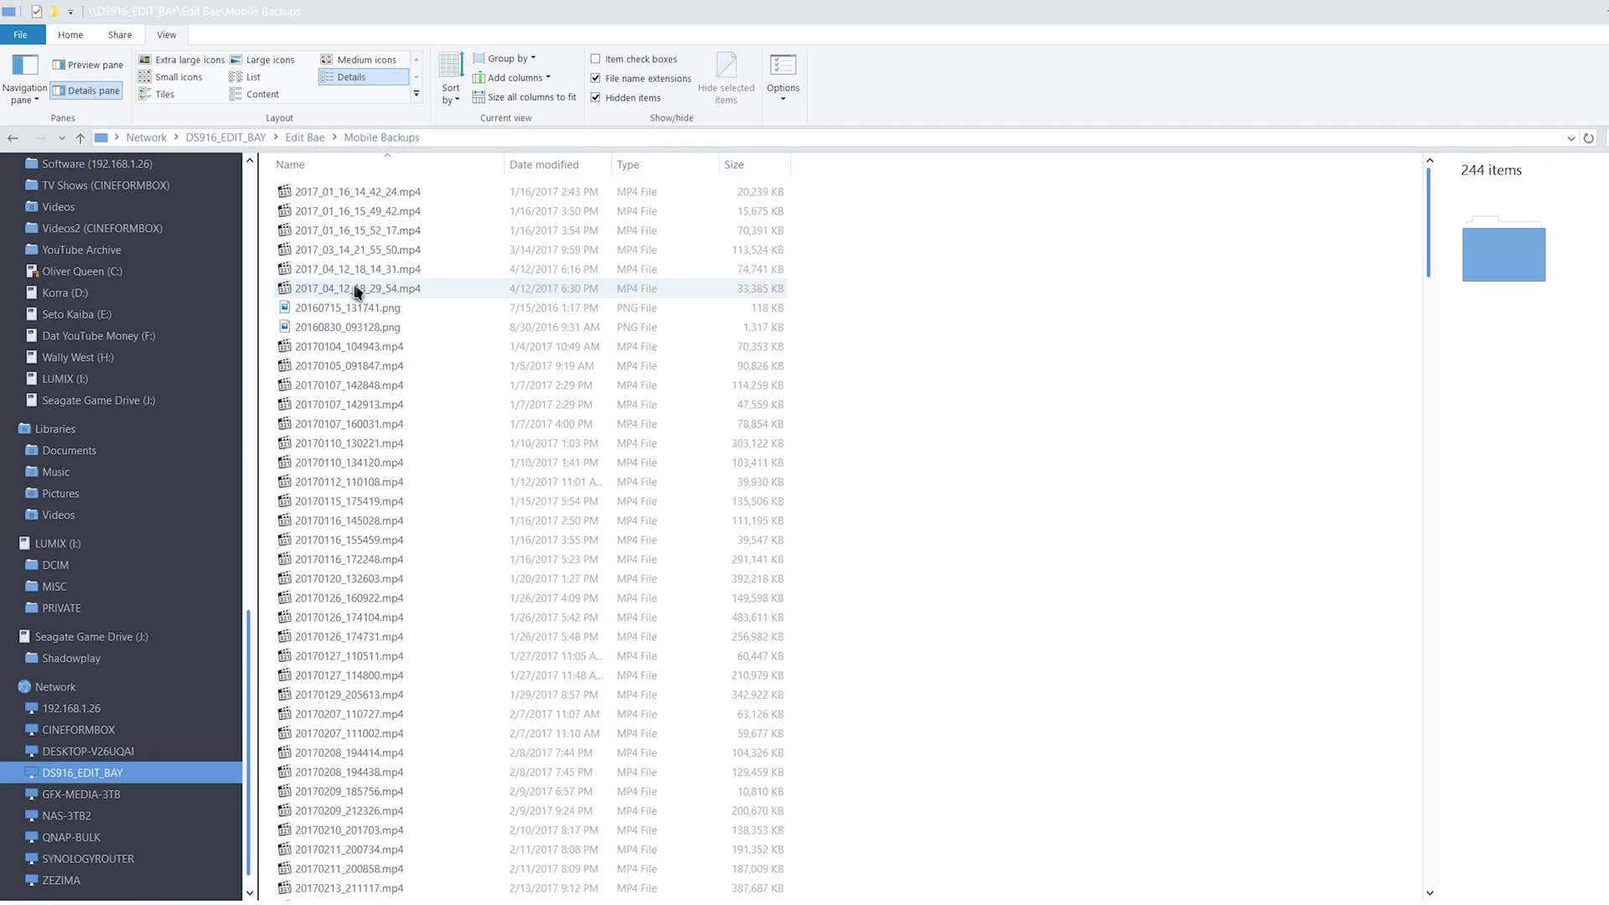
{"action": "left_click", "coordinate": [361, 310]}
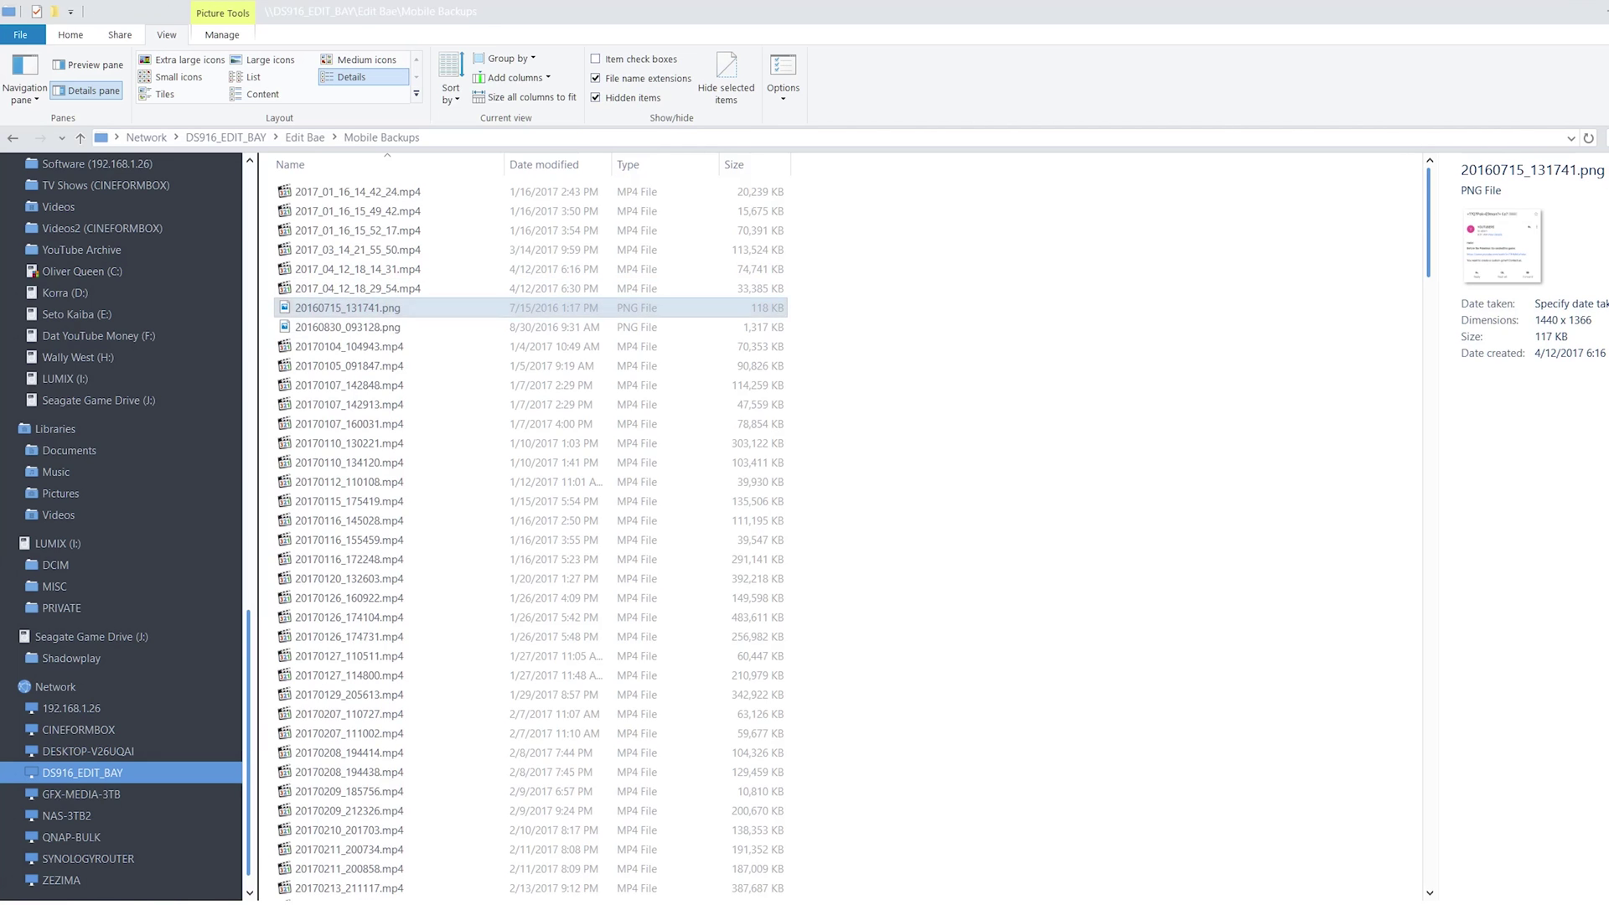
{"action": "left_click", "coordinate": [1108, 481]}
{"action": "key", "text": "alt+Left"}
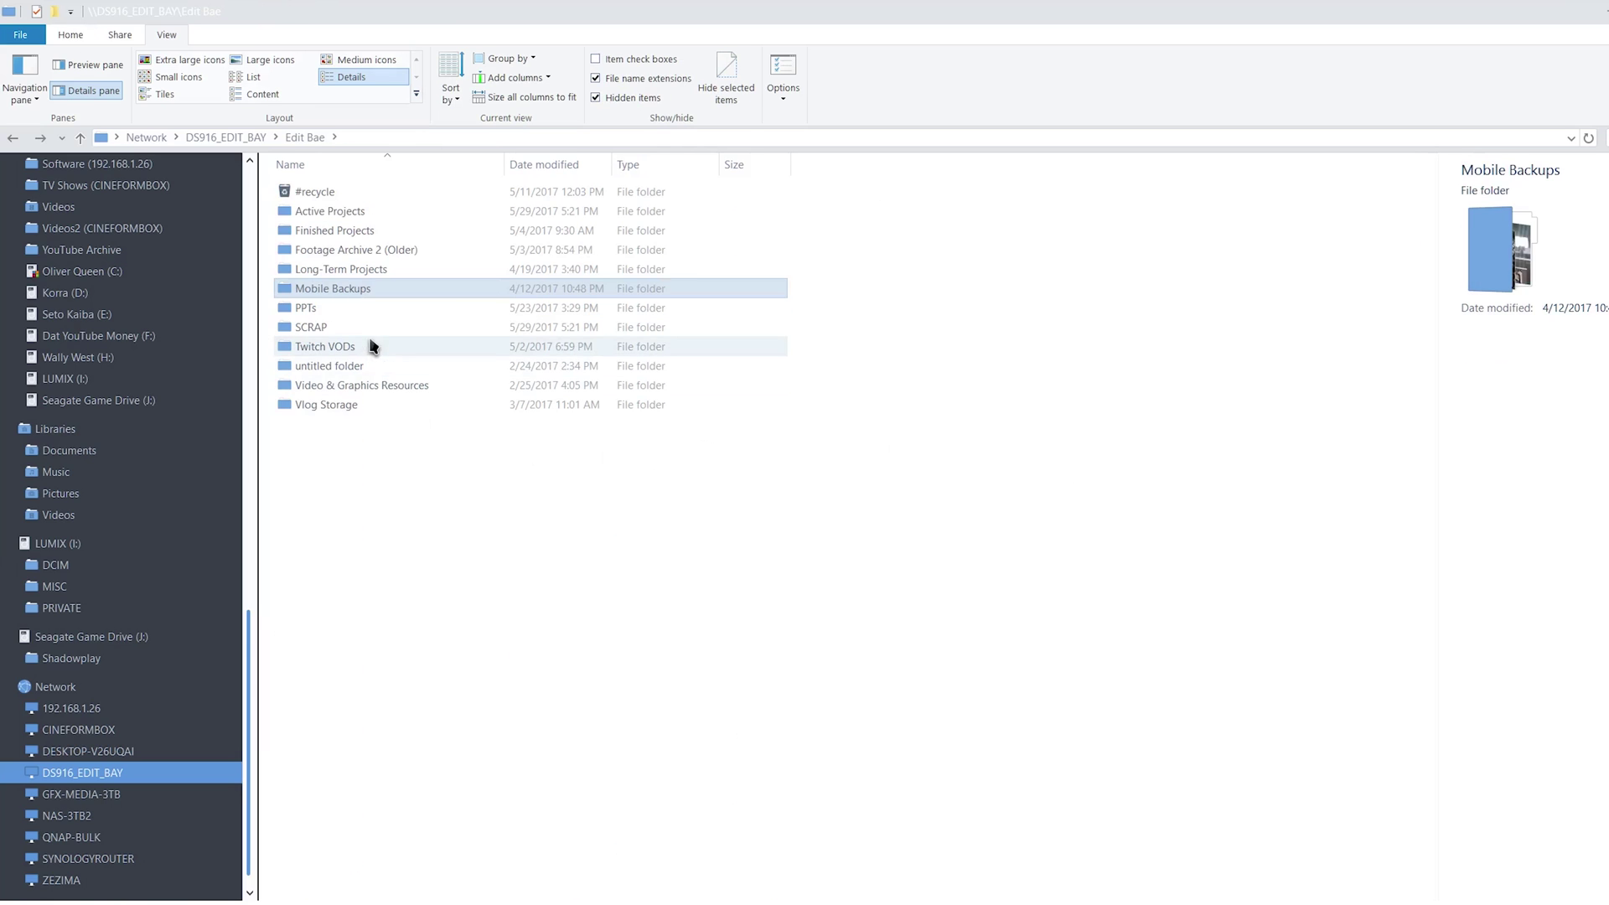
{"action": "double_click", "coordinate": [343, 405]}
{"action": "left_click_drag", "start_coordinate": [380, 503], "coordinate": [289, 181]}
{"action": "left_click", "coordinate": [422, 453]}
{"action": "key", "text": "alt+Left"}
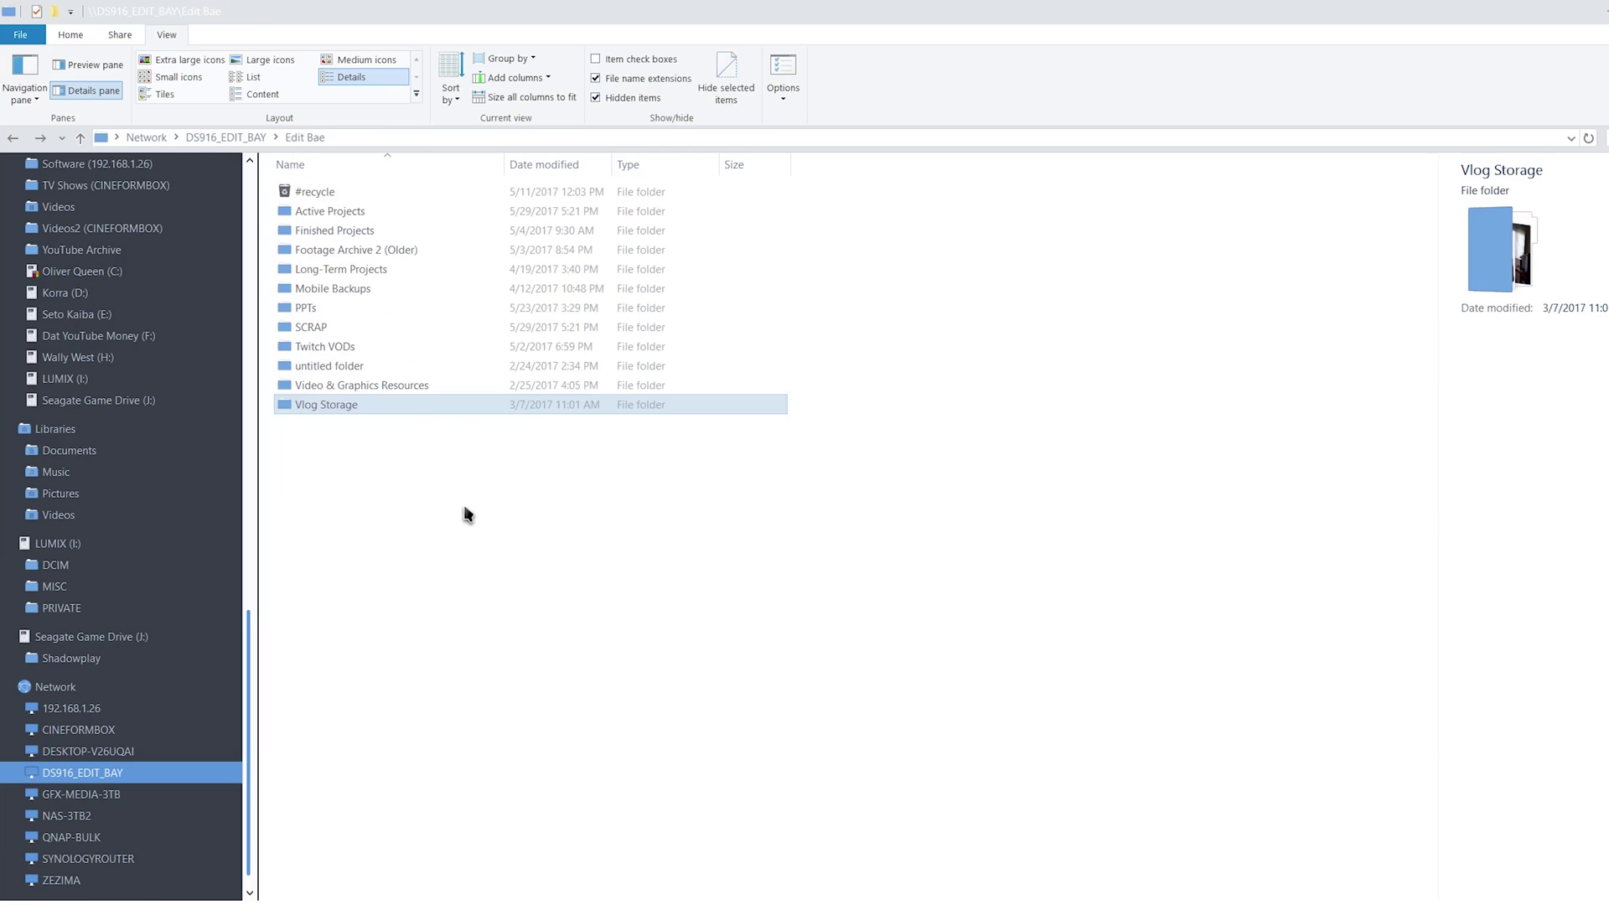
{"action": "double_click", "coordinate": [407, 388]}
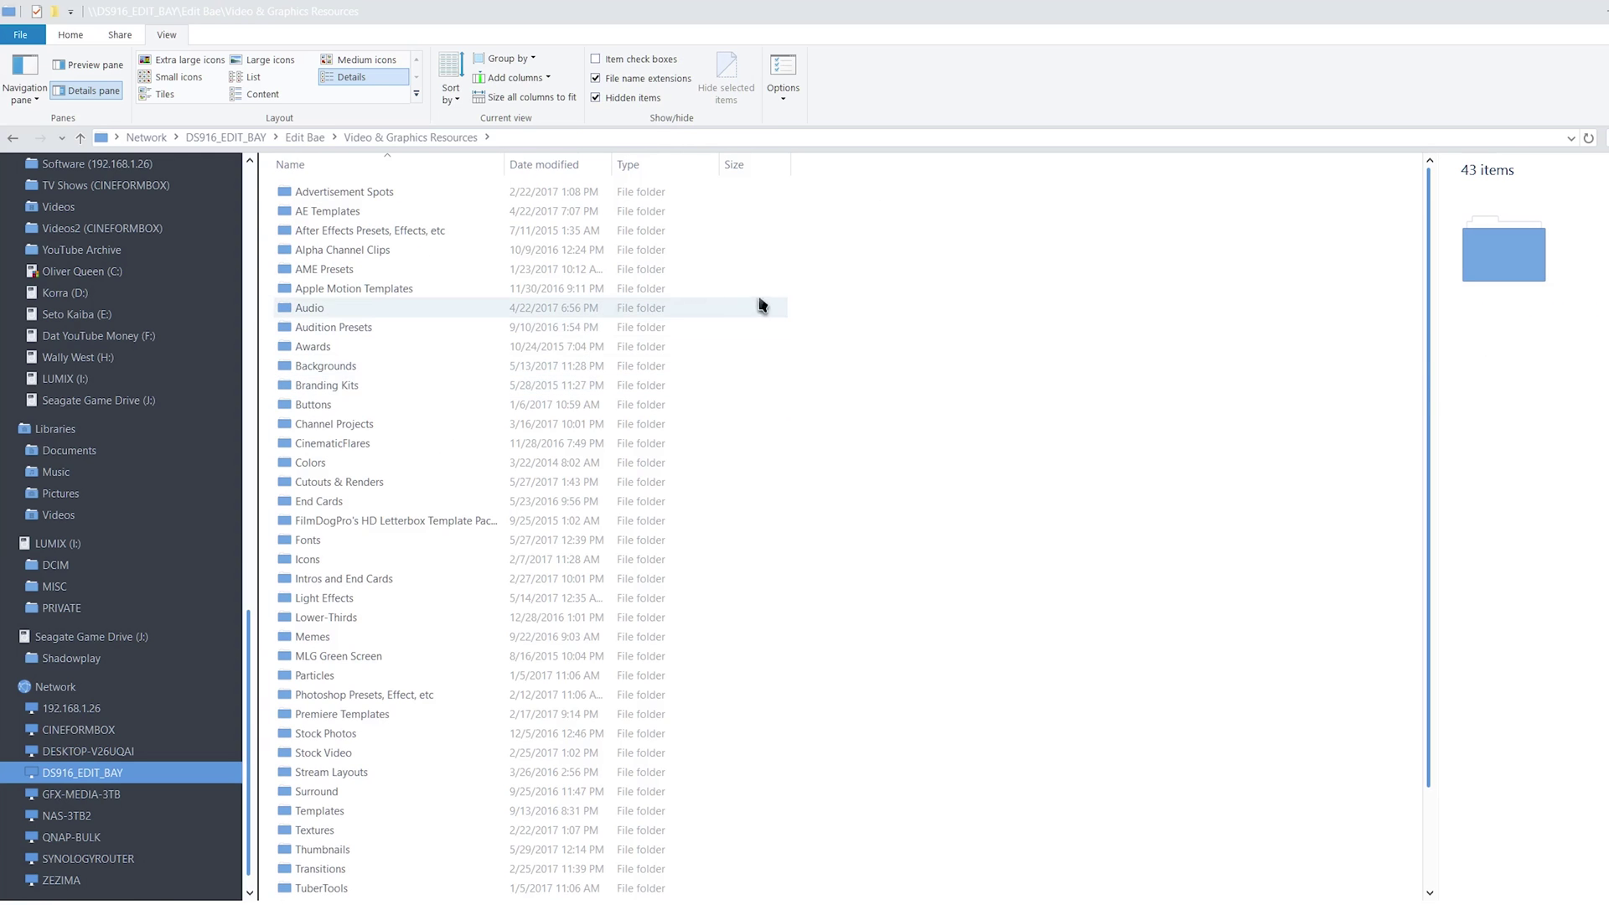
{"action": "scroll", "coordinate": [781, 354], "scroll_direction": "down", "scroll_amount": 2}
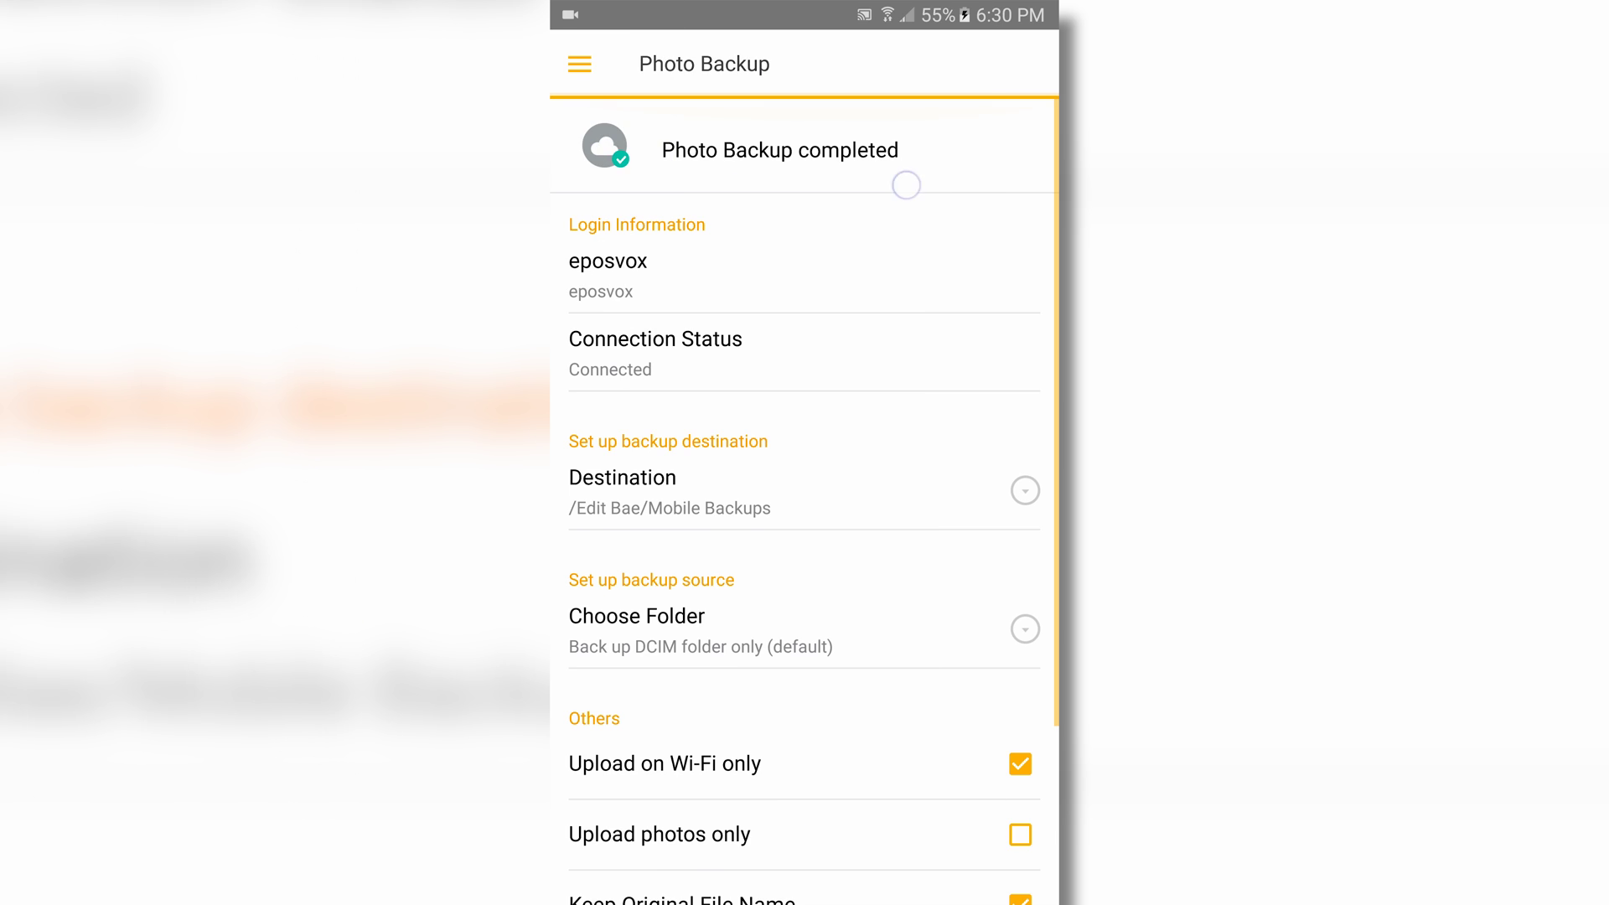
Scroll down the phone's Photo Backup settings and open Free up space
{"action": "left_click_drag", "start_coordinate": [906, 185], "coordinate": [877, 215]}
{"action": "left_click_drag", "start_coordinate": [914, 833], "coordinate": [957, 471]}
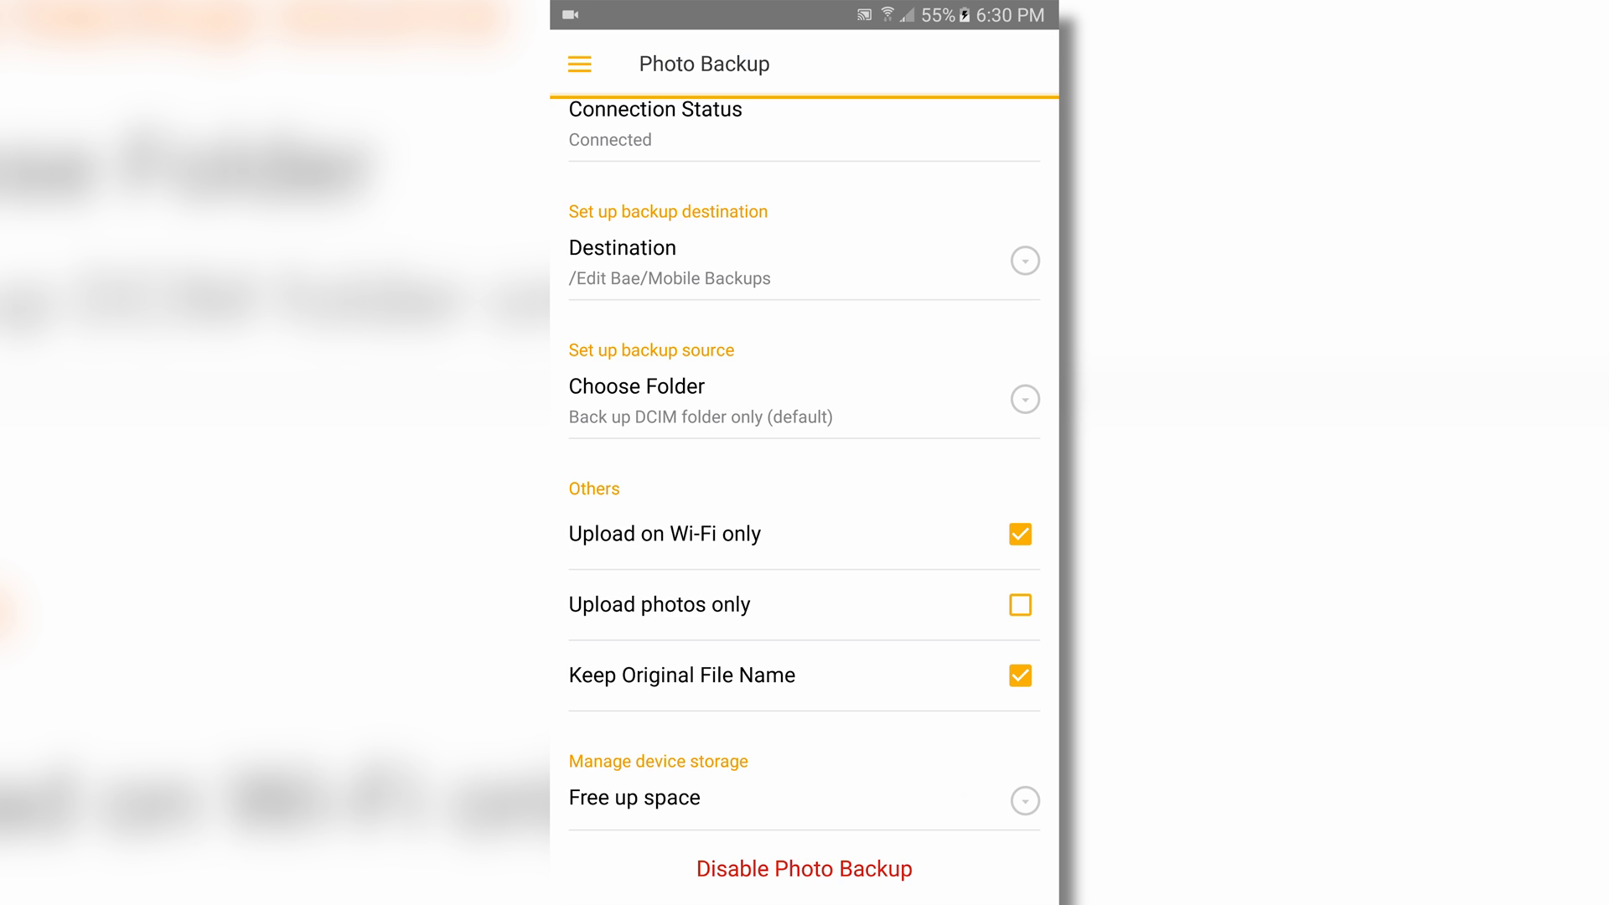
{"action": "left_click", "coordinate": [1018, 797]}
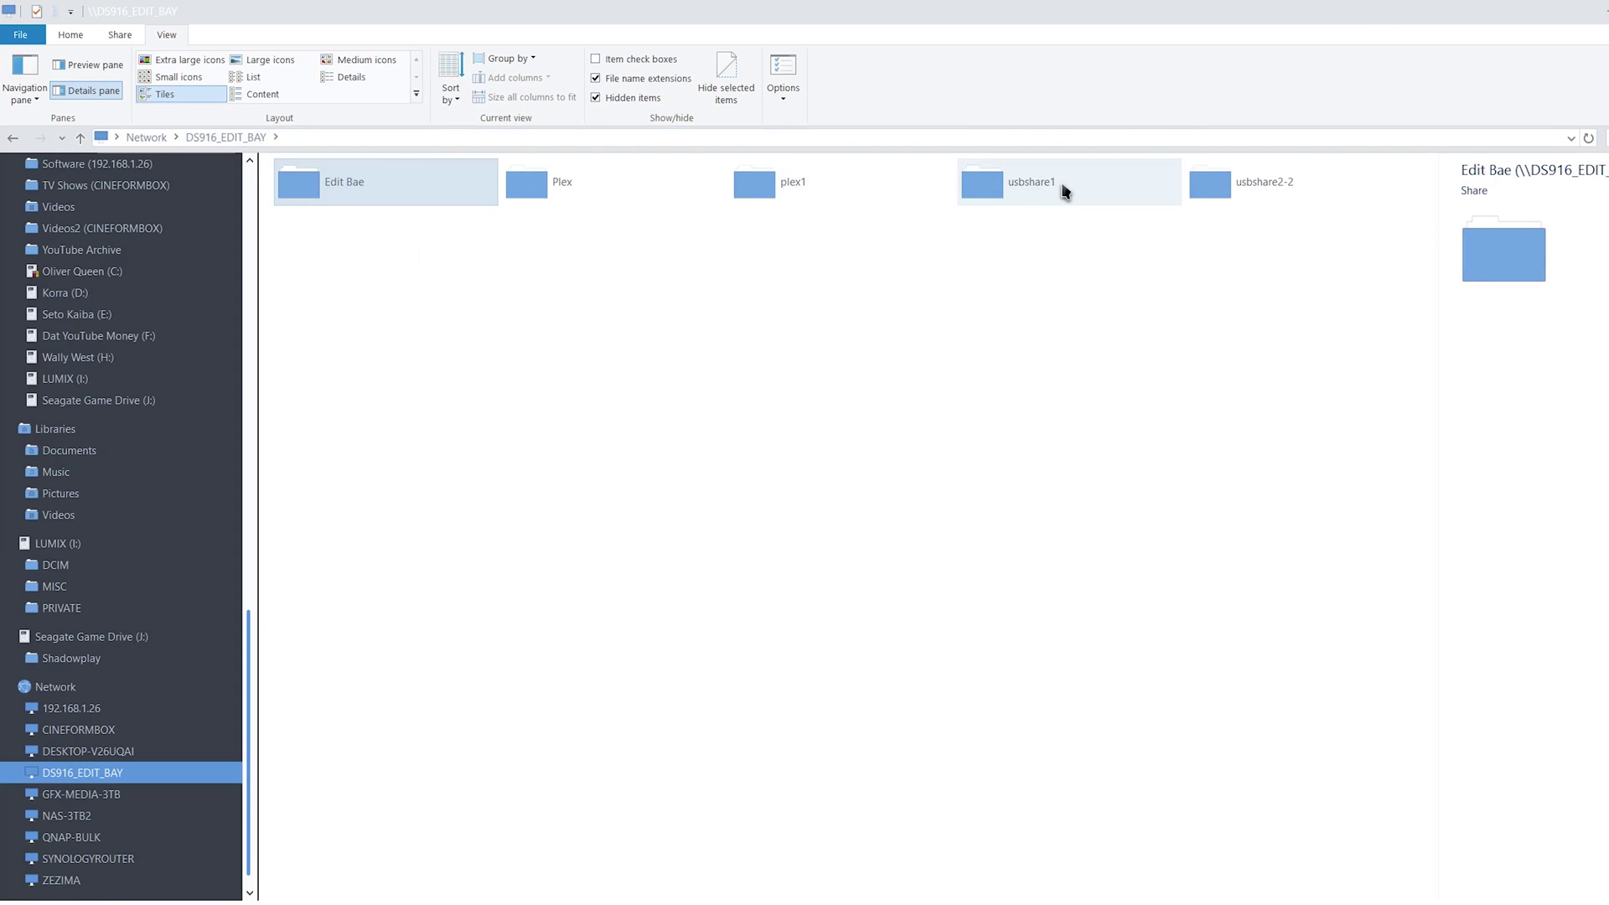
Navigate usbshare2-2 > Footage Archive > 2017 > EposVox Tech > 03 - March and select its seventeen folders
{"action": "left_click", "coordinate": [1236, 195]}
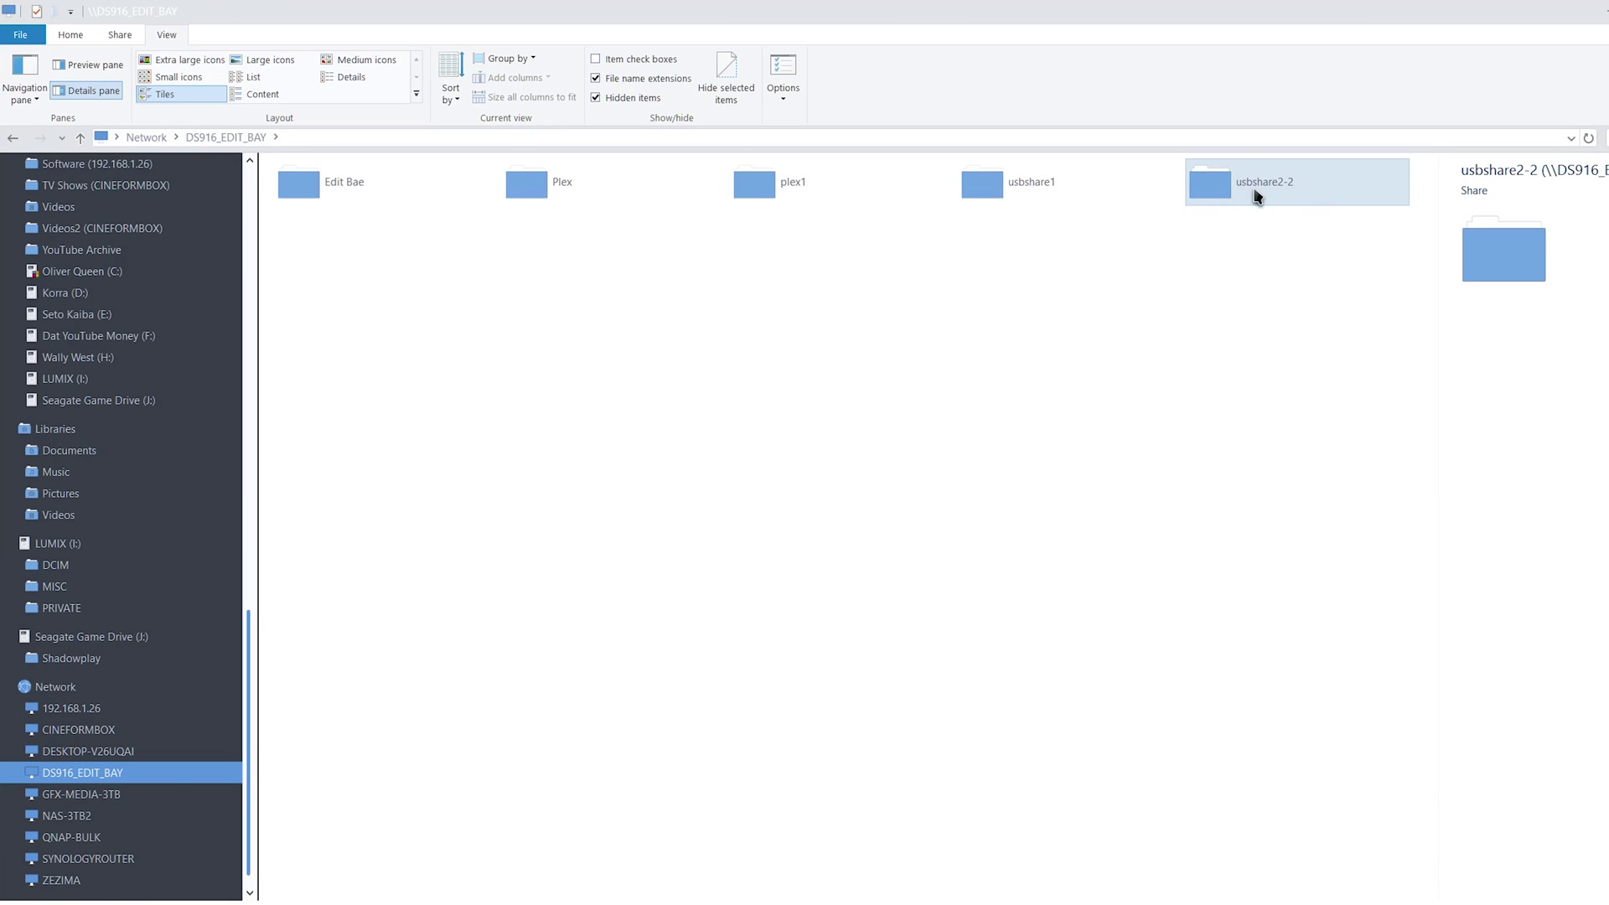
{"action": "key", "text": "Return"}
{"action": "double_click", "coordinate": [315, 210]}
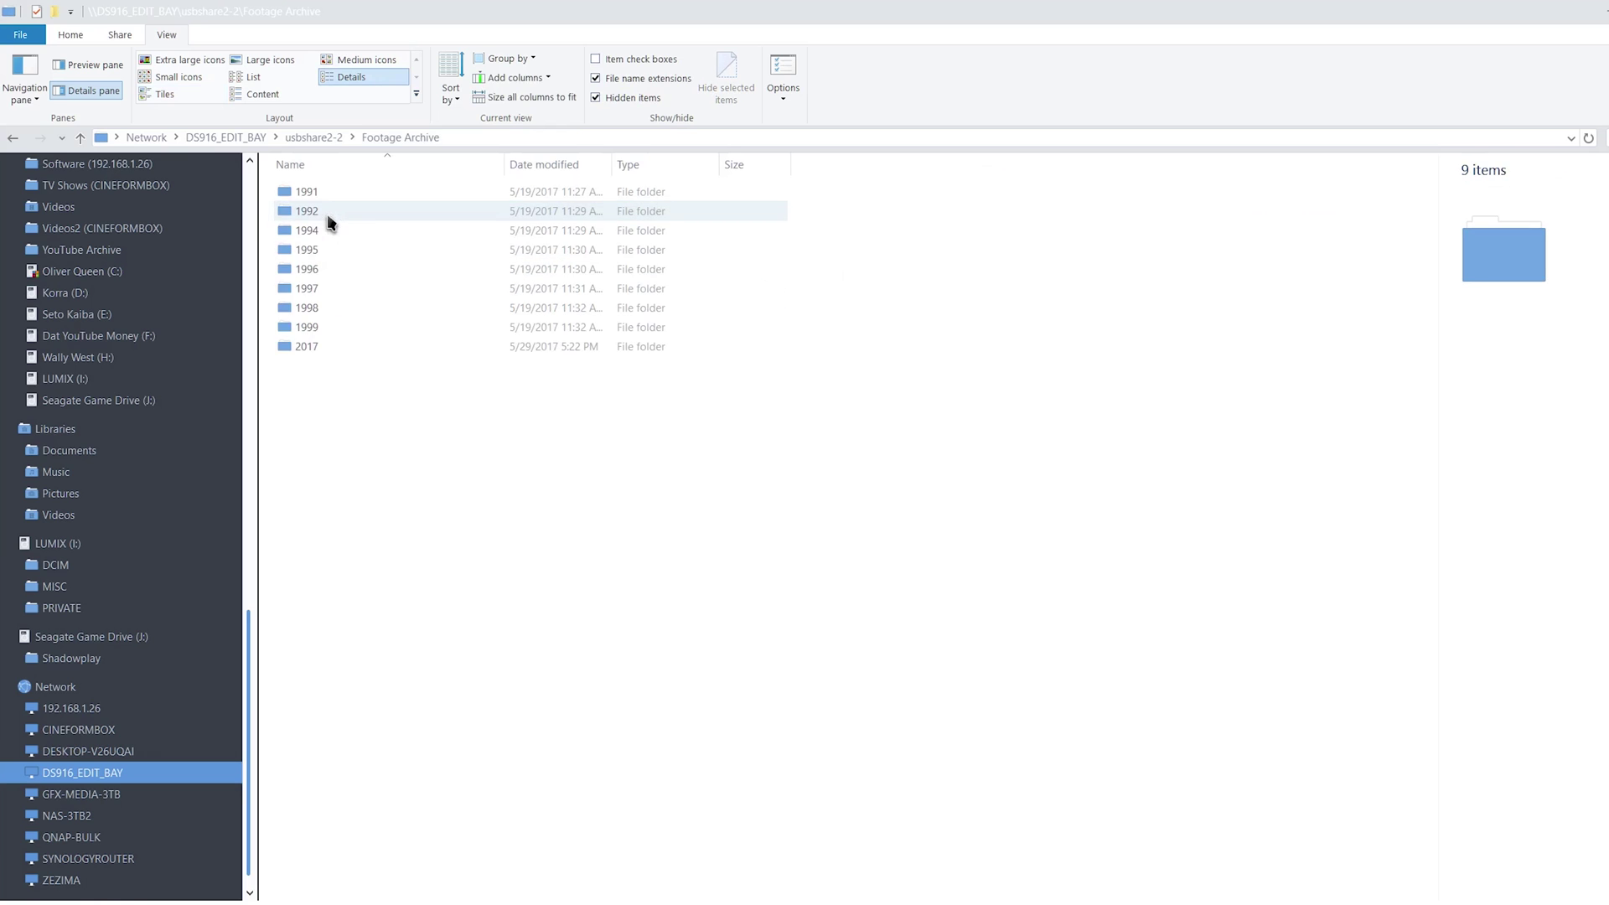
{"action": "left_click_drag", "start_coordinate": [366, 403], "coordinate": [345, 230]}
{"action": "double_click", "coordinate": [320, 348]}
{"action": "double_click", "coordinate": [344, 230]}
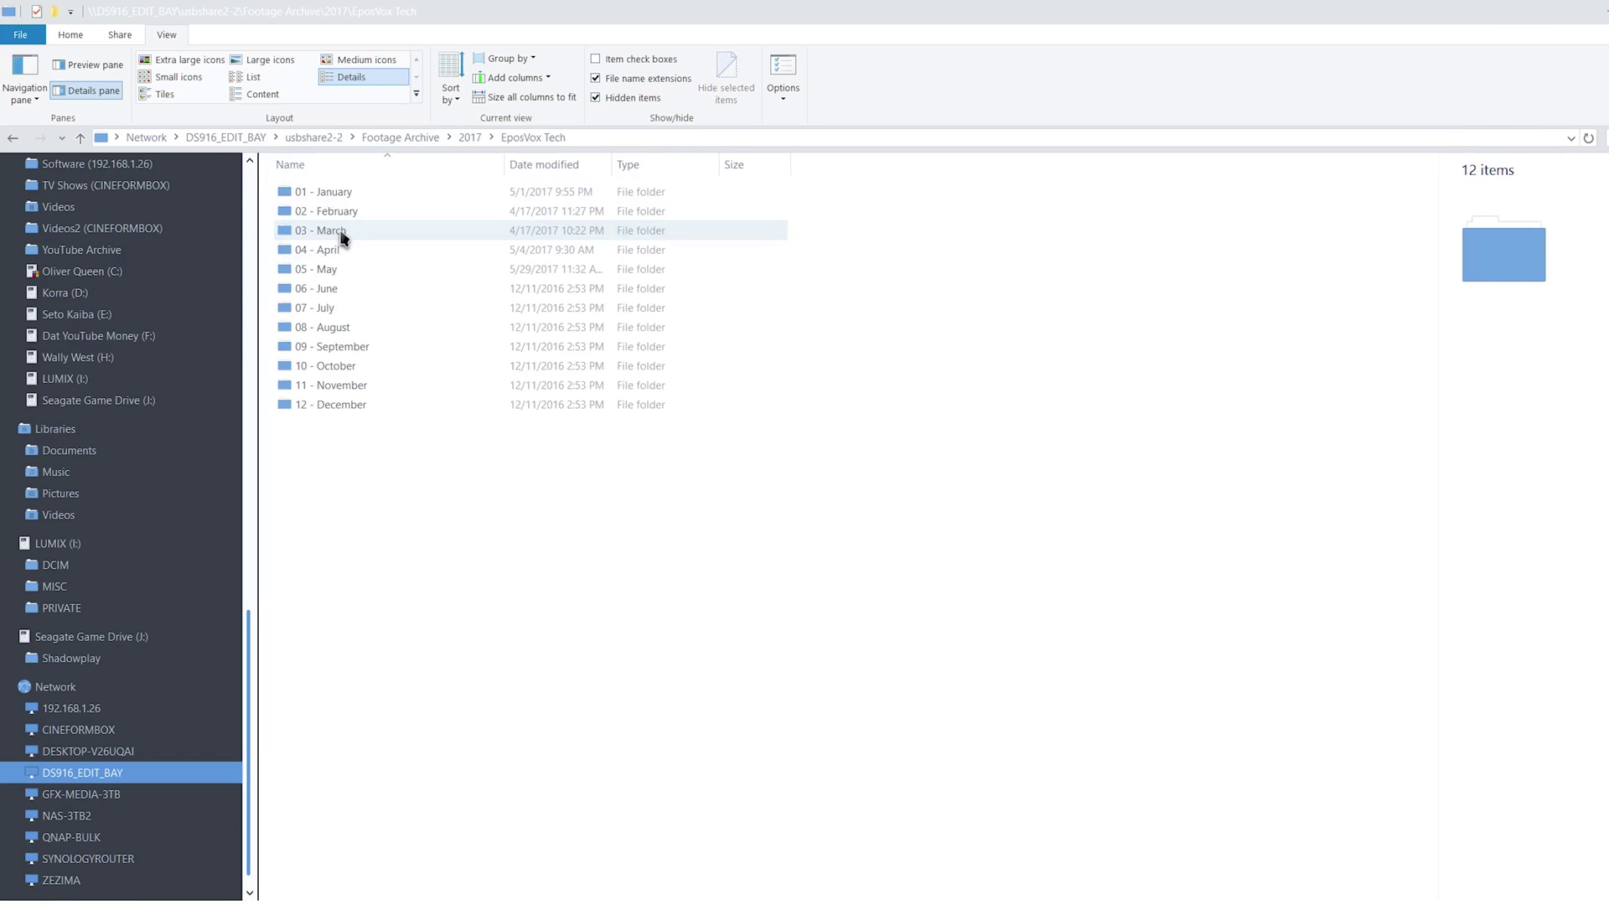
{"action": "left_click", "coordinate": [342, 234]}
{"action": "double_click", "coordinate": [342, 234]}
{"action": "left_click_drag", "start_coordinate": [478, 568], "coordinate": [341, 165]}
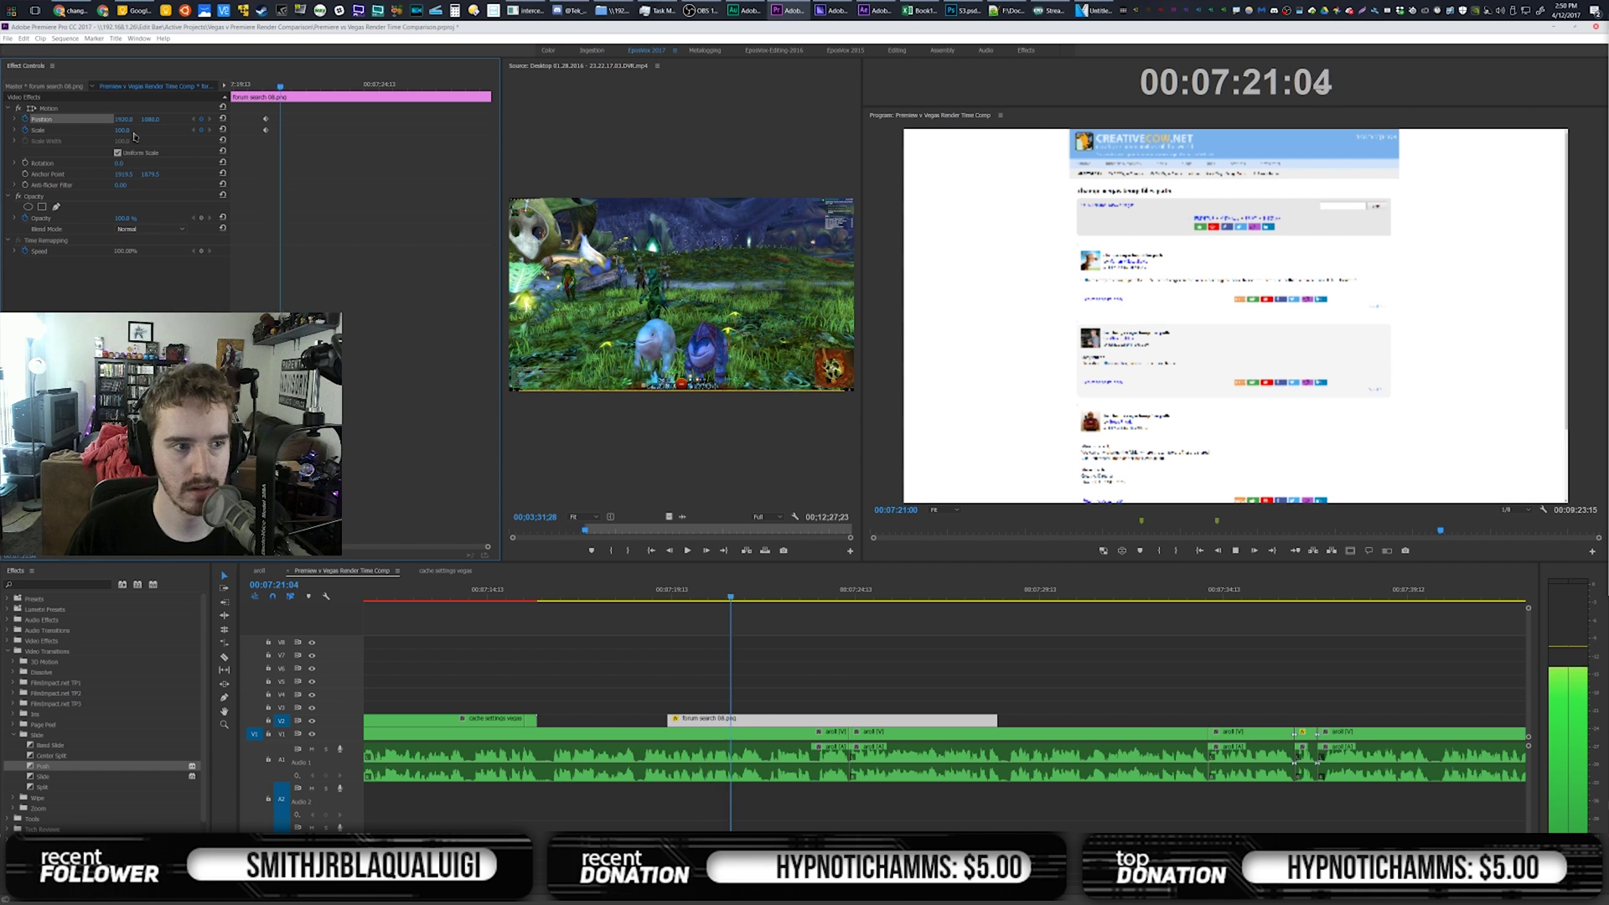
Scale the forum search 08.png clip to 208 and lengthen its end, previewing playback
{"action": "left_click_drag", "start_coordinate": [126, 133], "coordinate": [215, 154]}
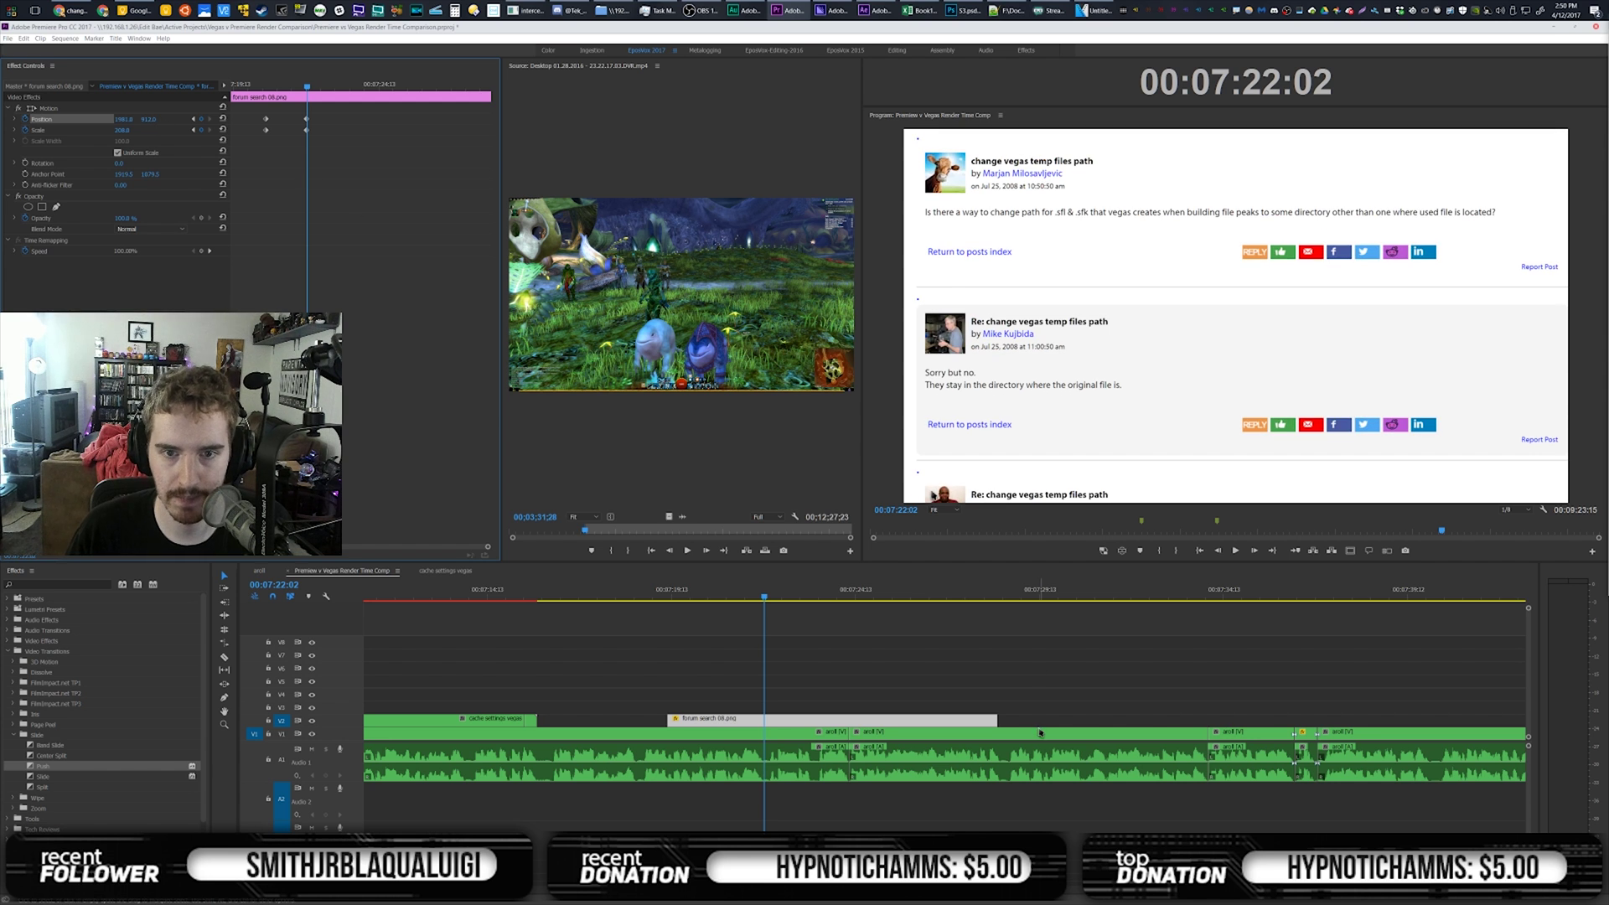
{"action": "left_click", "coordinate": [1026, 693]}
{"action": "key", "text": "space"}
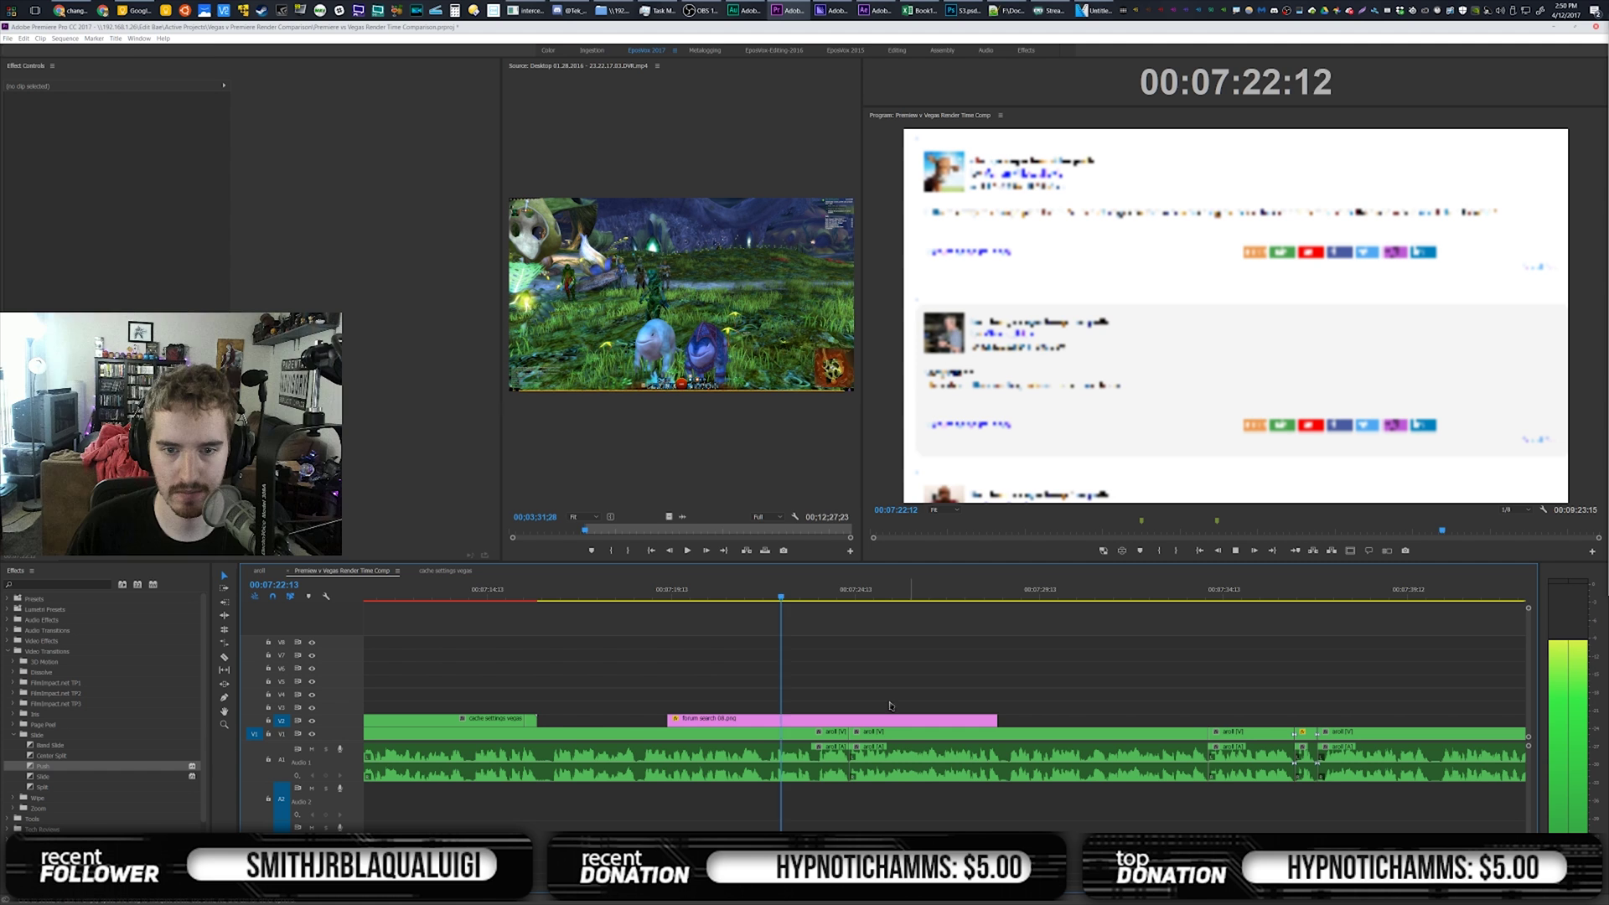
{"action": "left_click", "coordinate": [902, 719]}
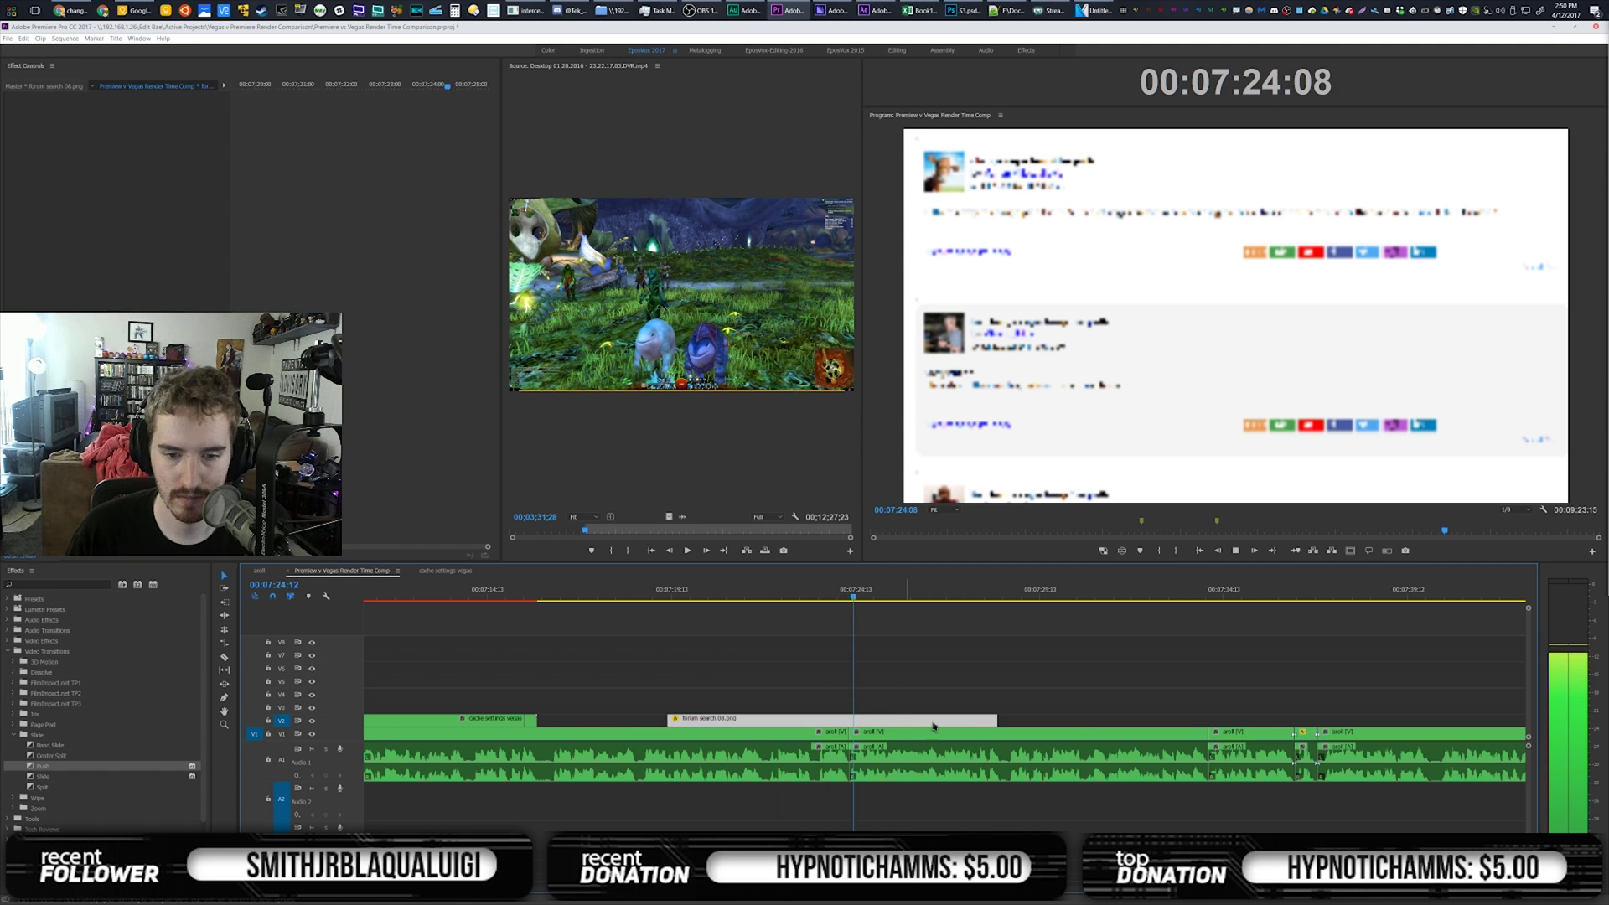
{"action": "key", "text": "space"}
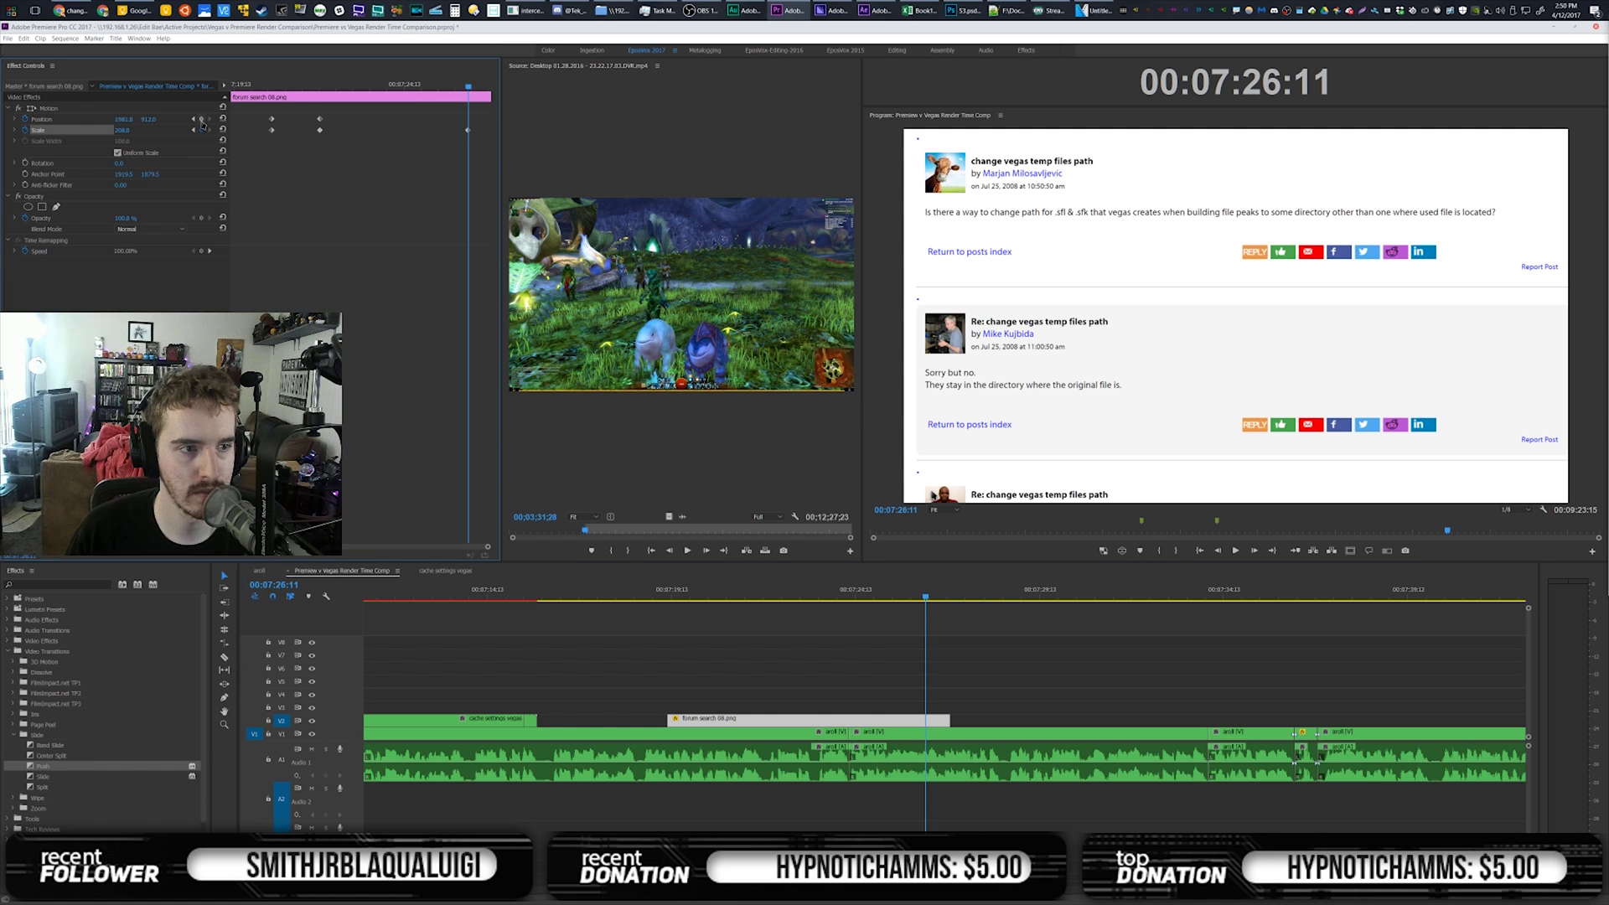
{"action": "key", "text": "space"}
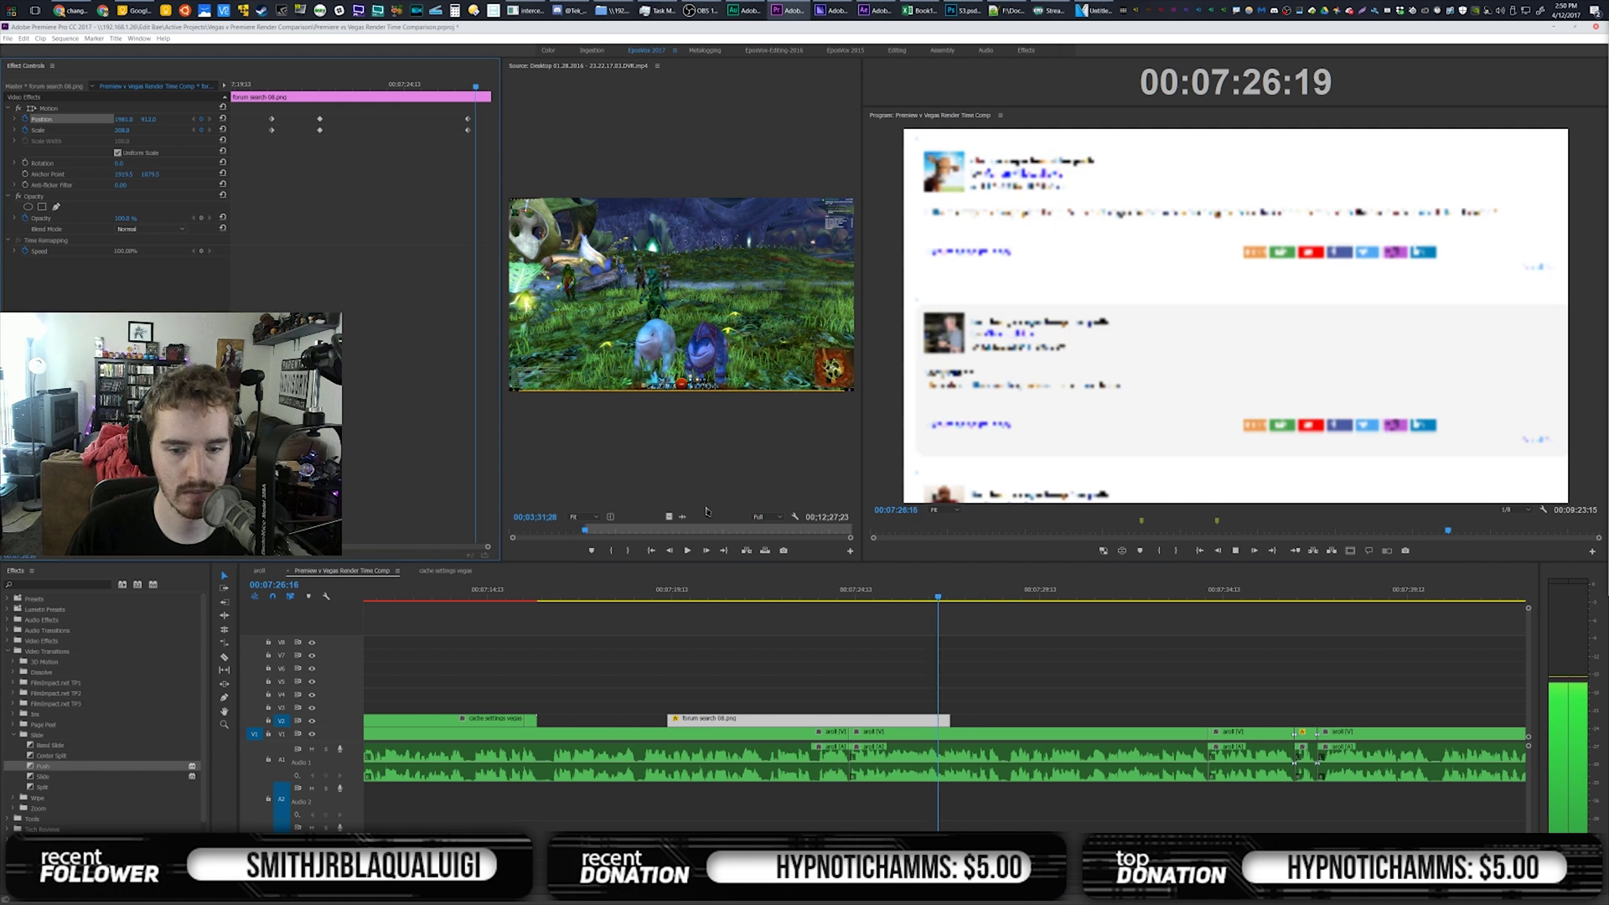
{"action": "left_click_drag", "start_coordinate": [950, 719], "coordinate": [1003, 719]}
{"action": "key", "text": "space"}
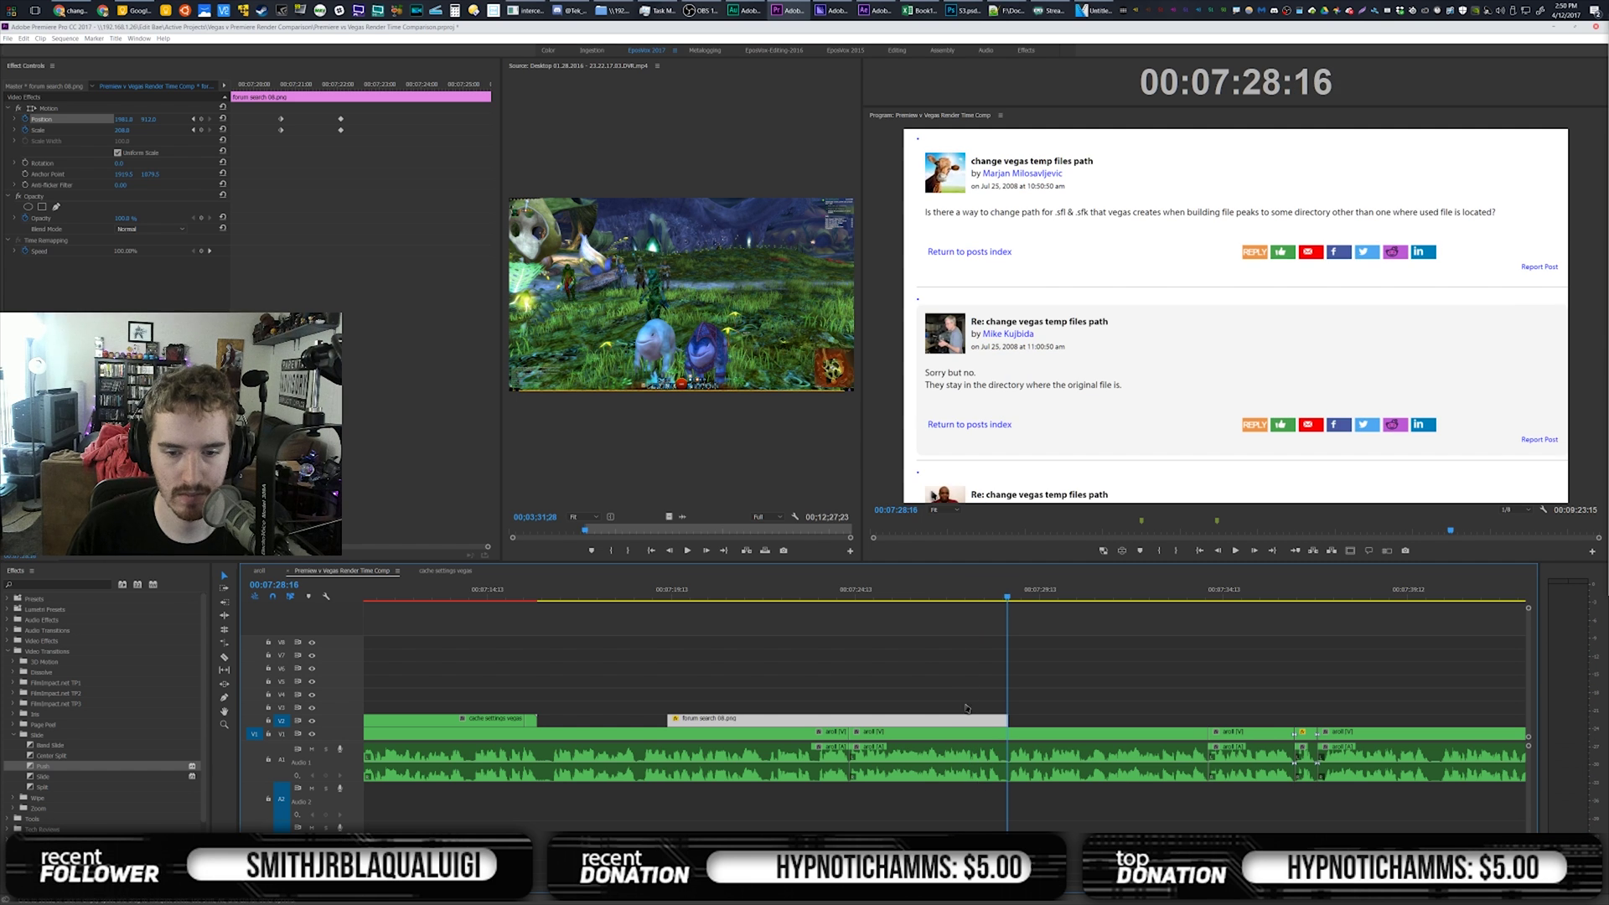
Keyframe the forum image moving up near 07:22:08, shift the keyframes later, then preview
{"action": "left_click_drag", "start_coordinate": [981, 588], "coordinate": [973, 593]}
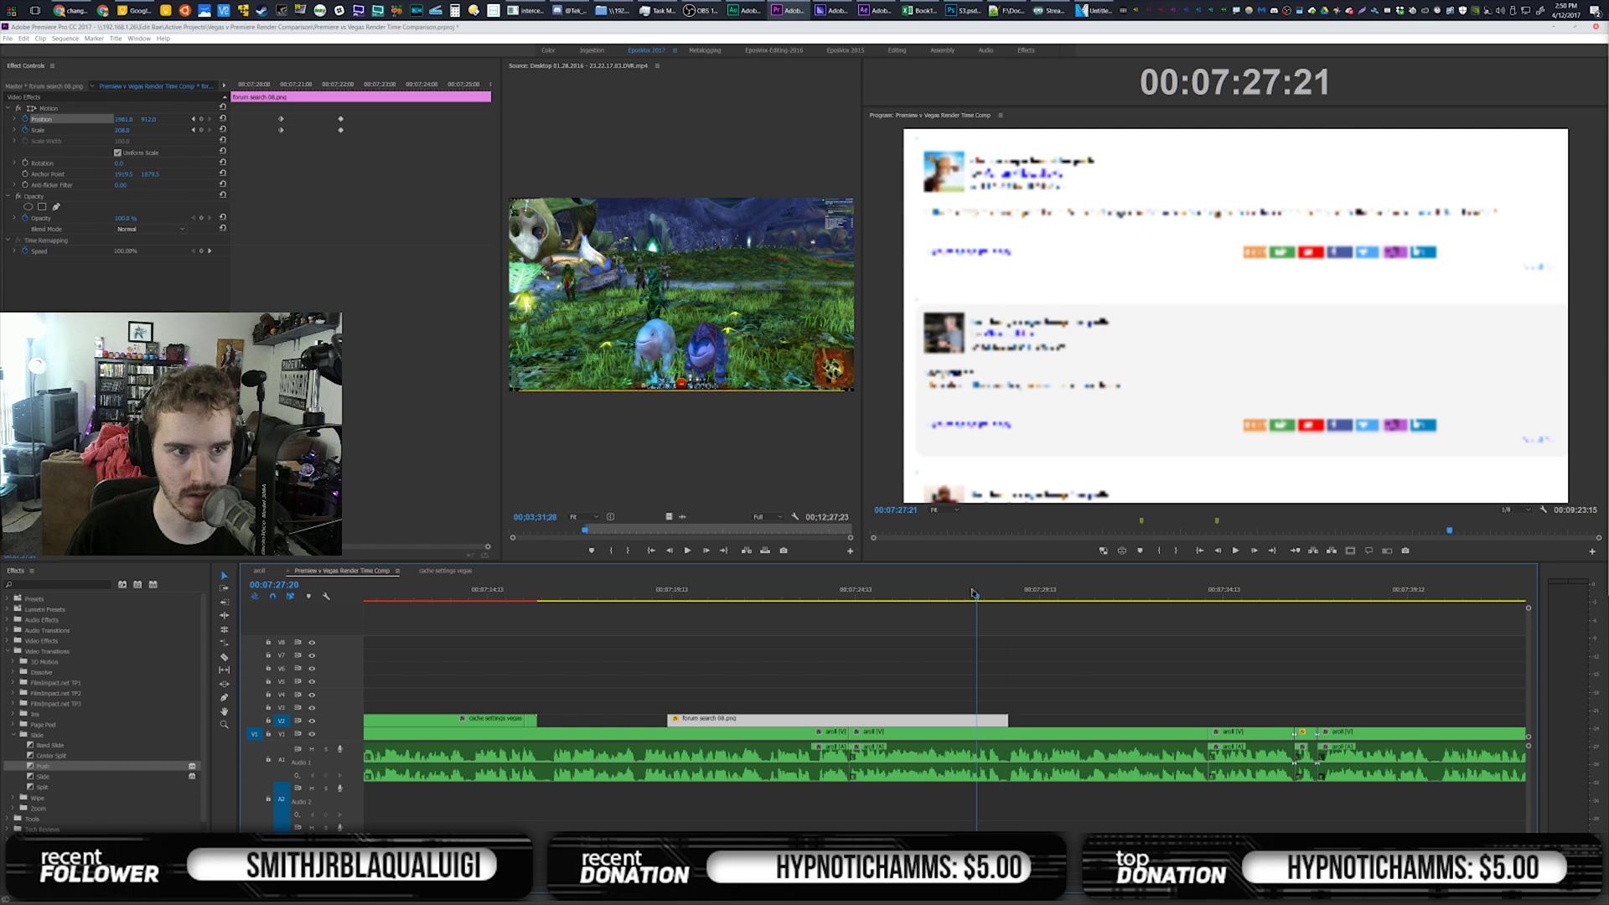
{"action": "left_click_drag", "start_coordinate": [845, 597], "coordinate": [776, 609]}
{"action": "left_click", "coordinate": [153, 126]}
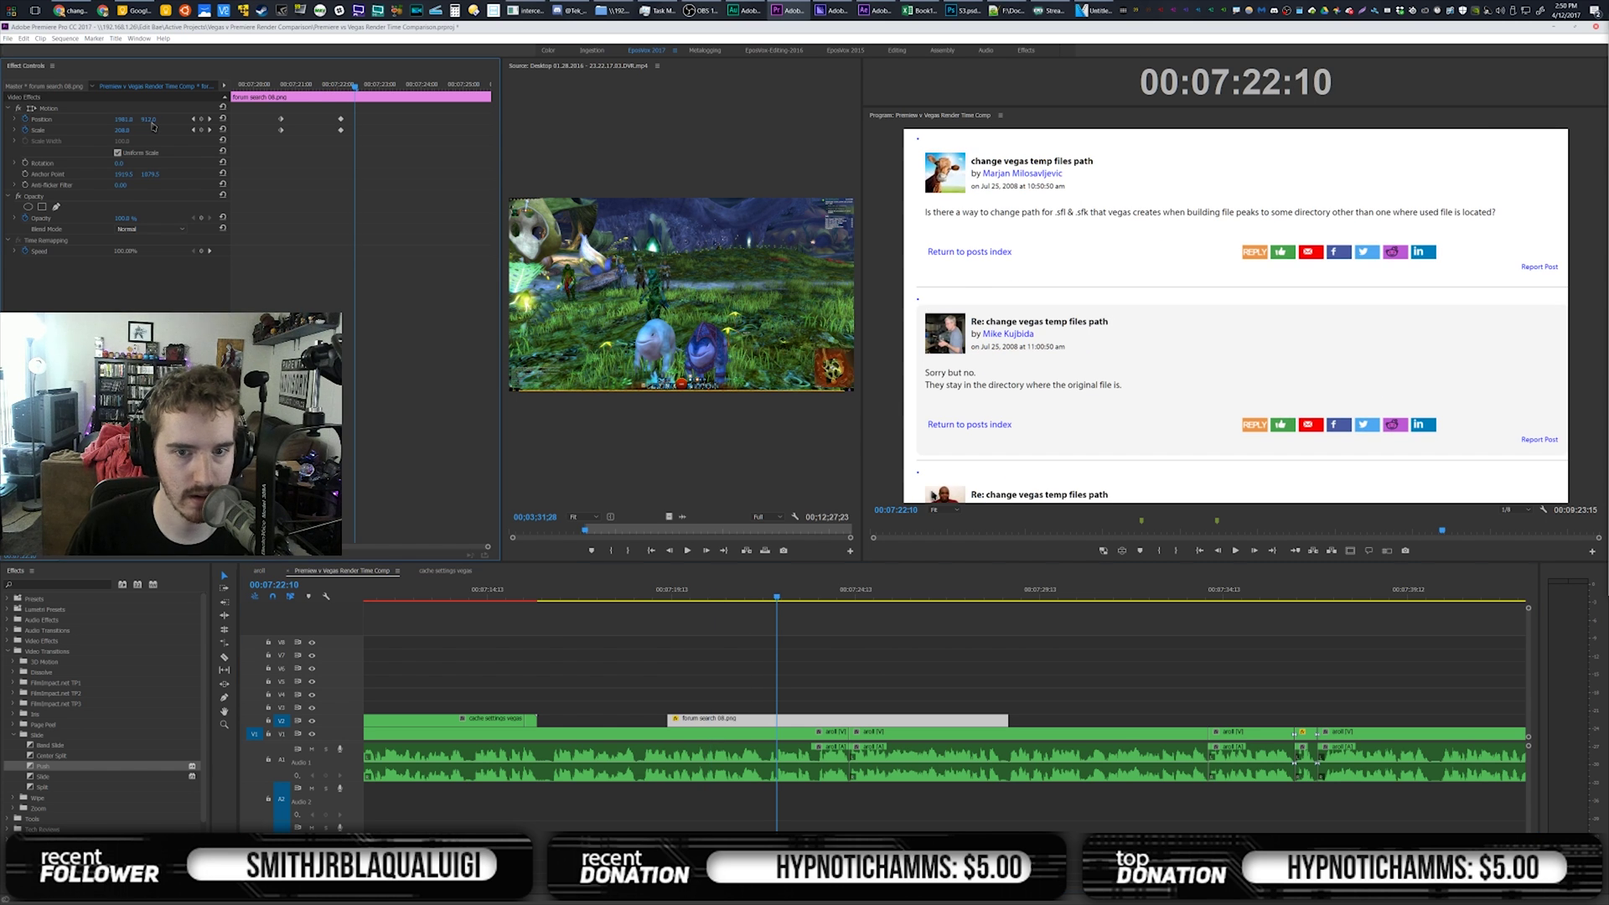
{"action": "left_click_drag", "start_coordinate": [147, 119], "coordinate": [59, 119]}
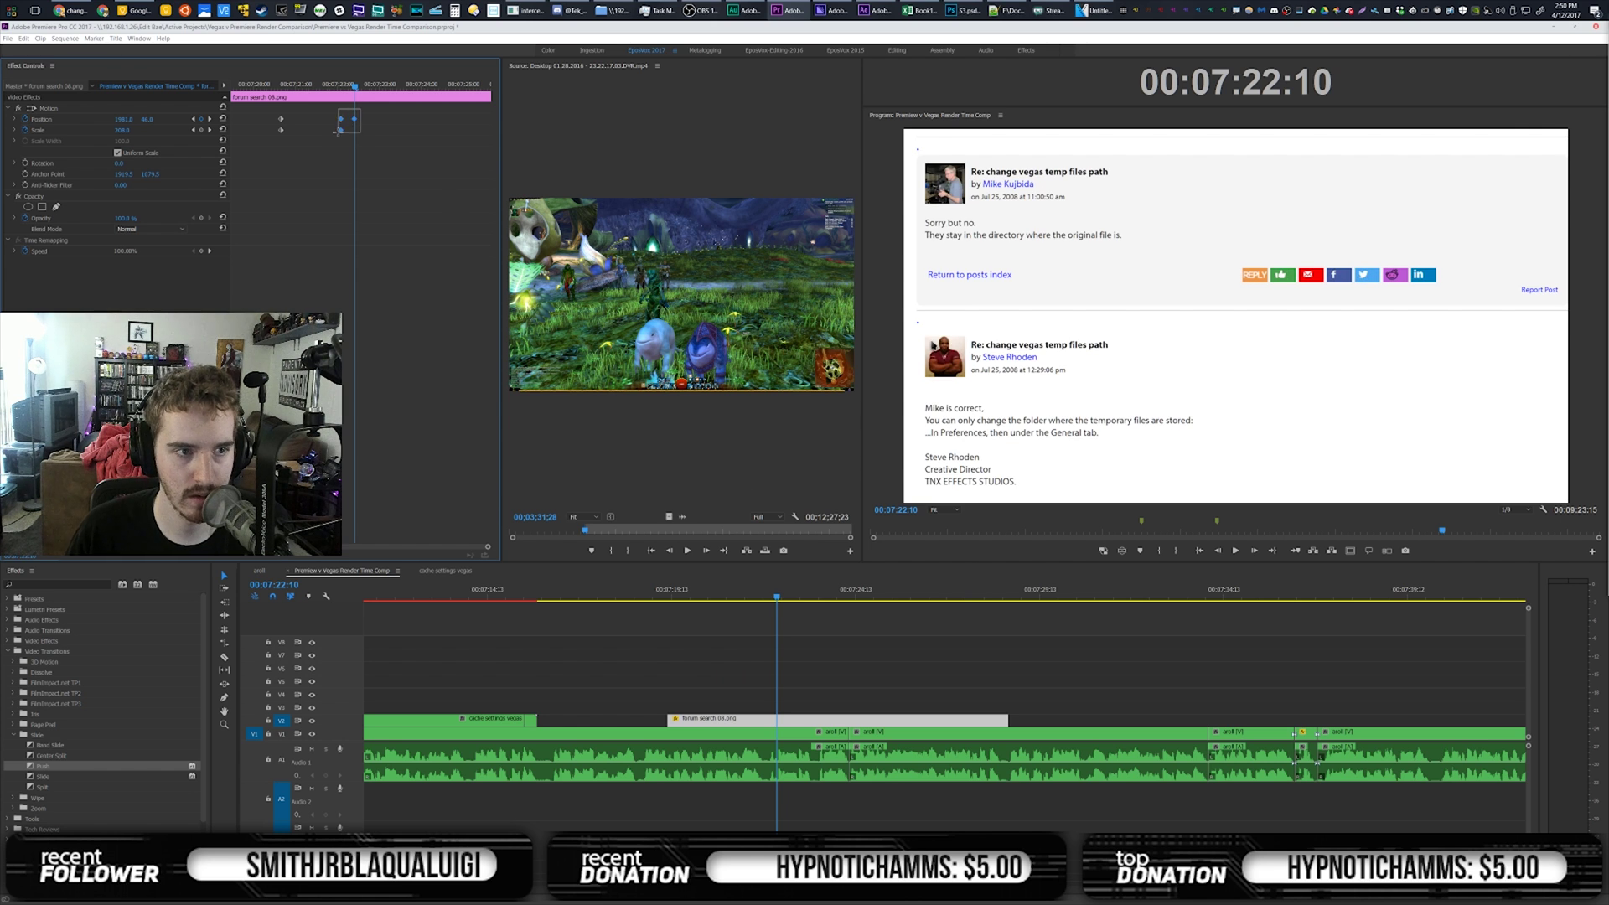
{"action": "left_click_drag", "start_coordinate": [339, 131], "coordinate": [411, 140]}
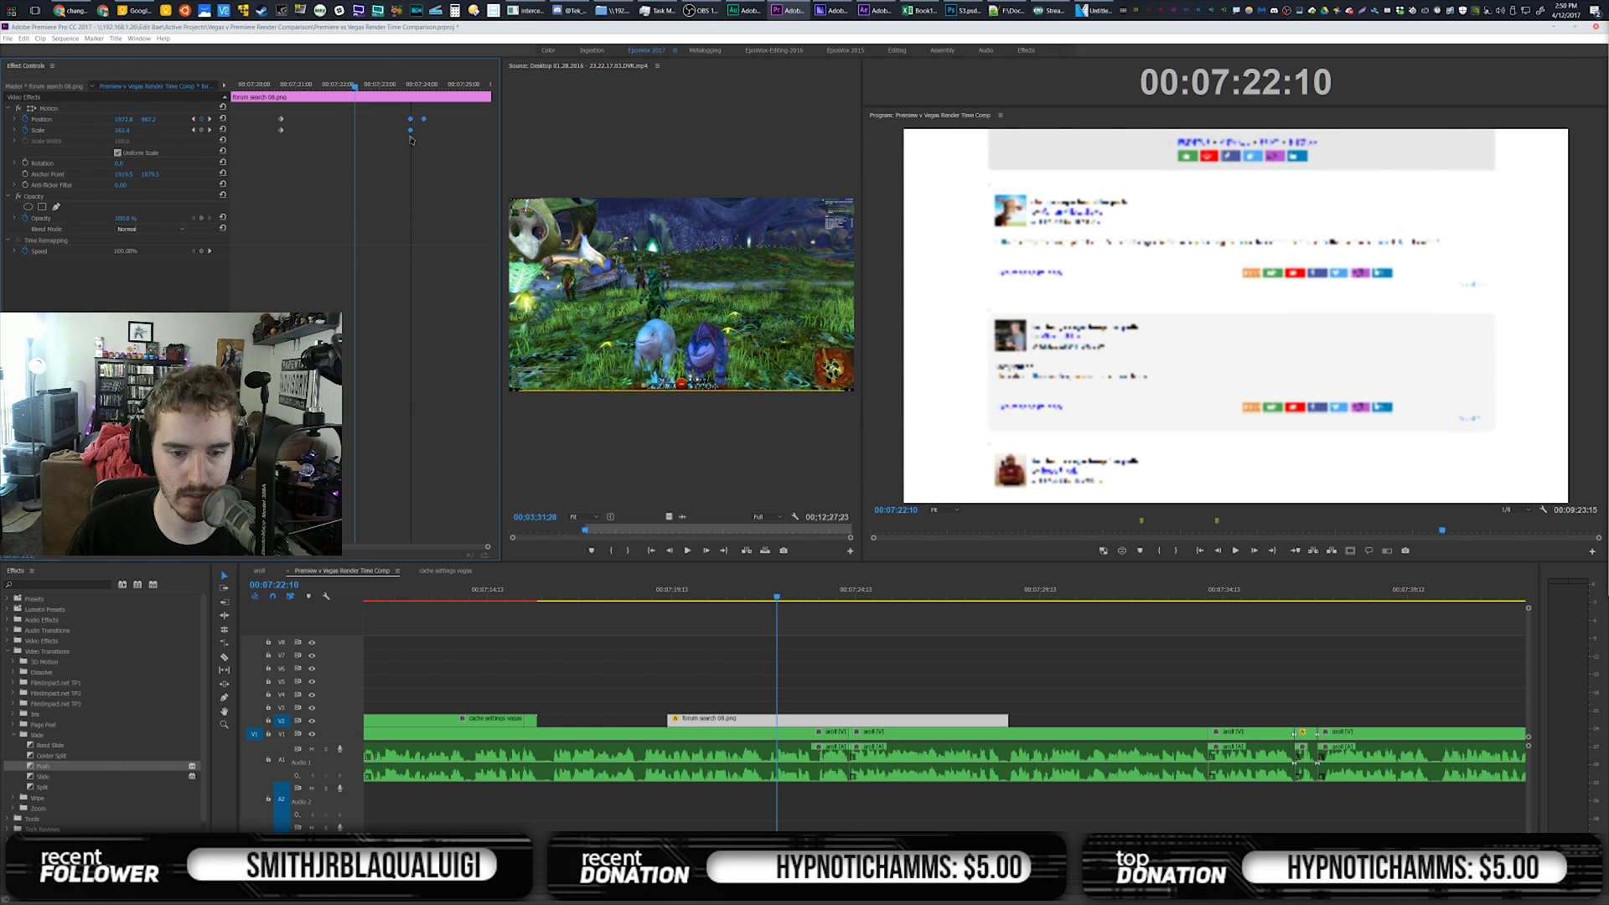
{"action": "key", "text": "space"}
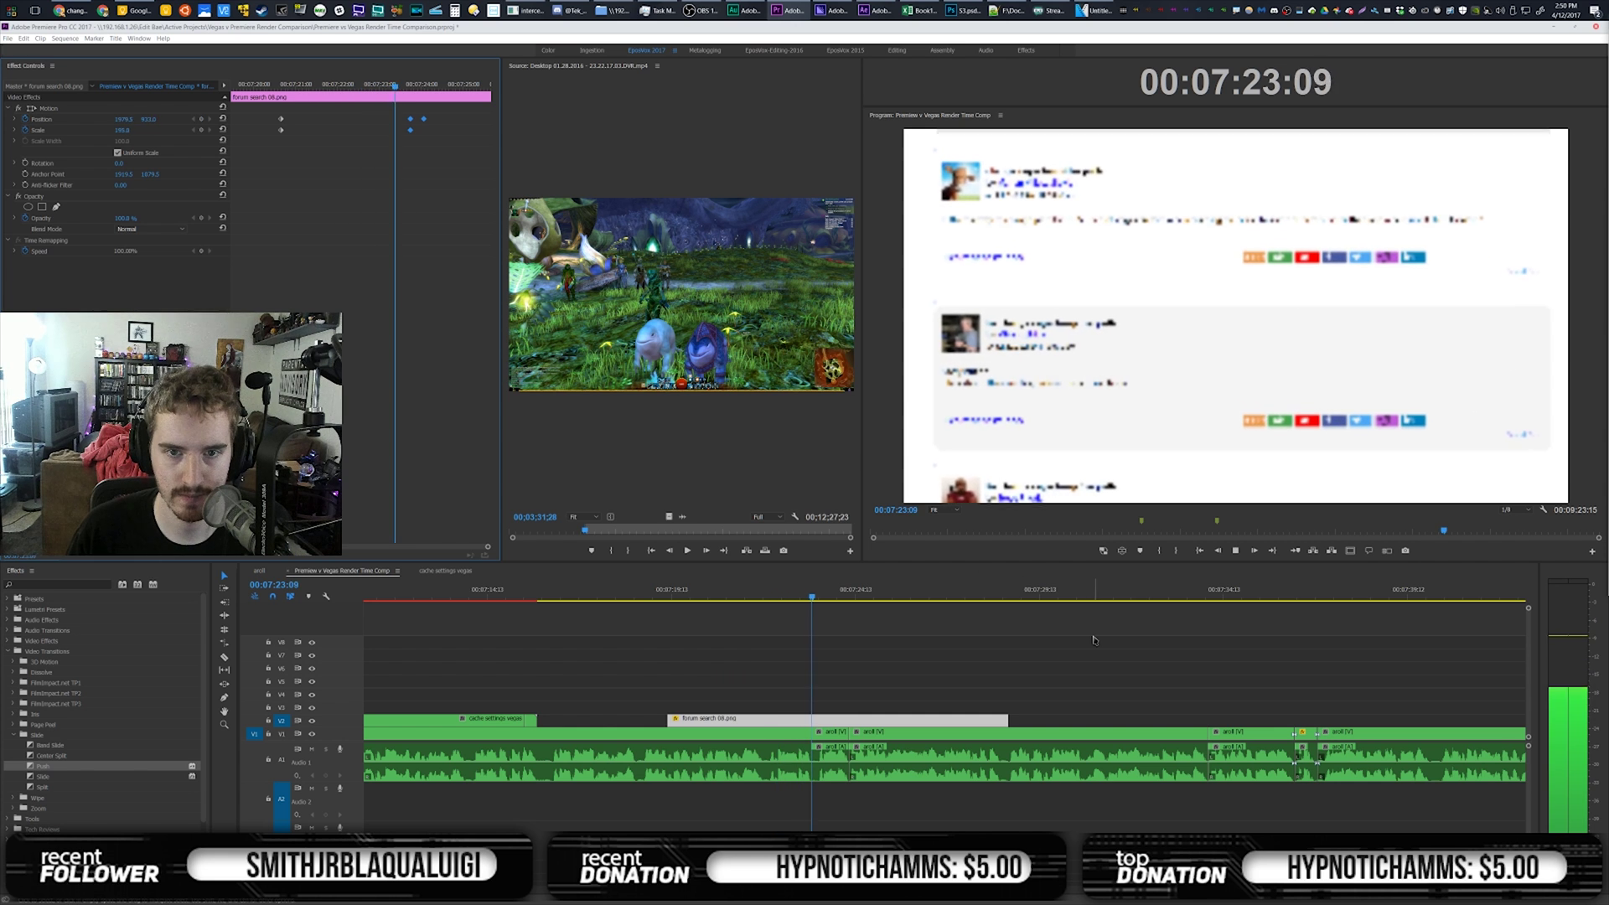
{"action": "key", "text": "space"}
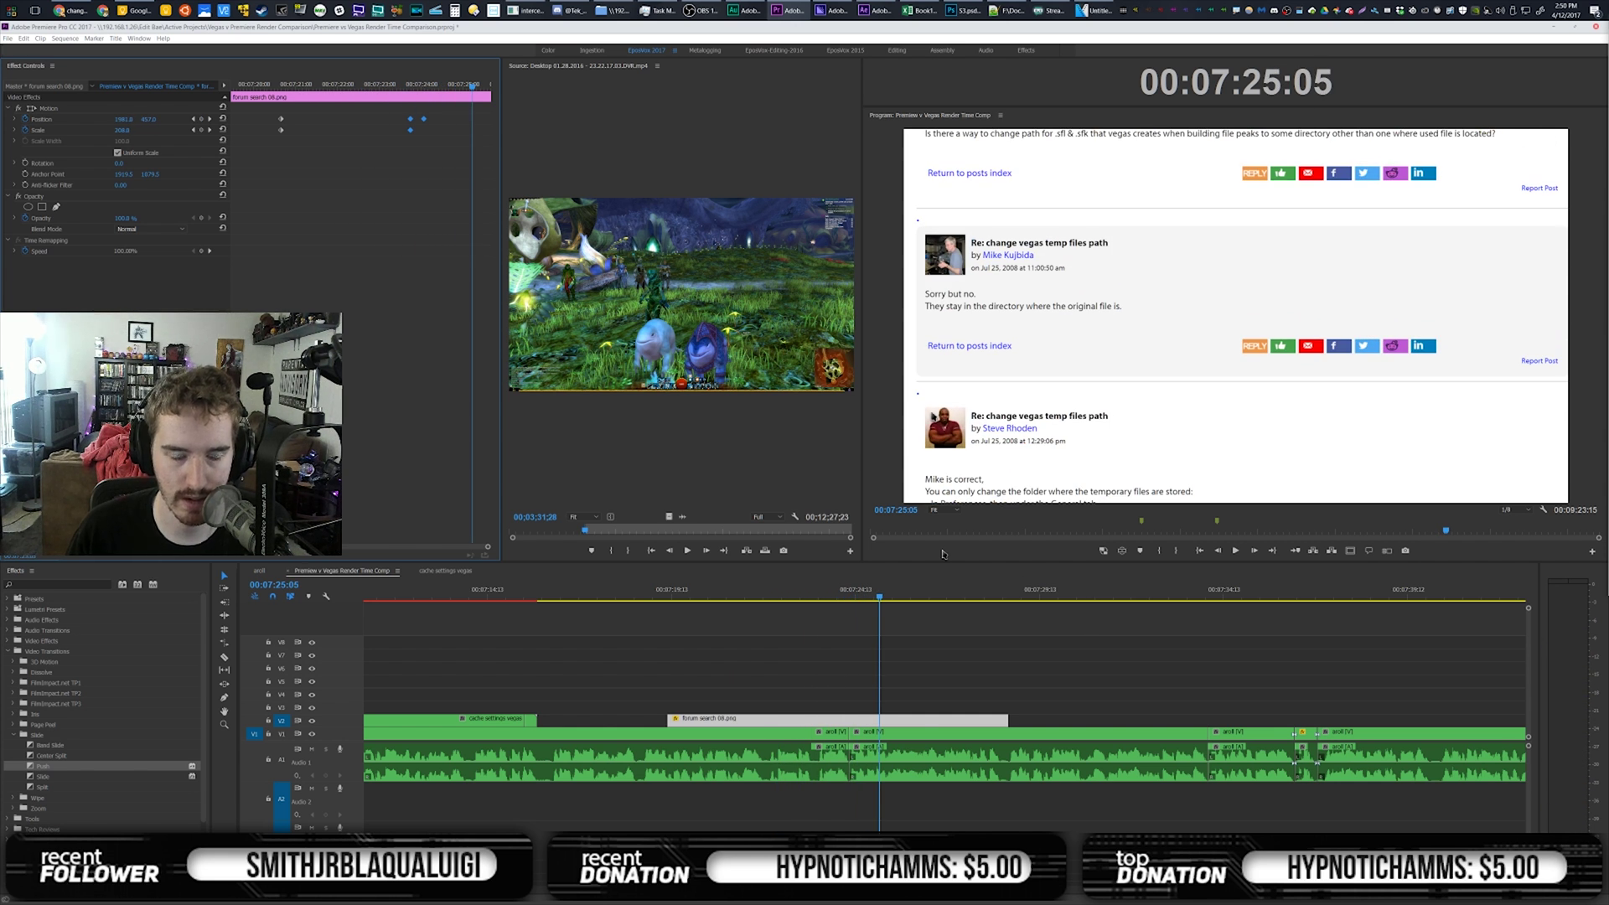
{"action": "key", "text": "ctrl+z"}
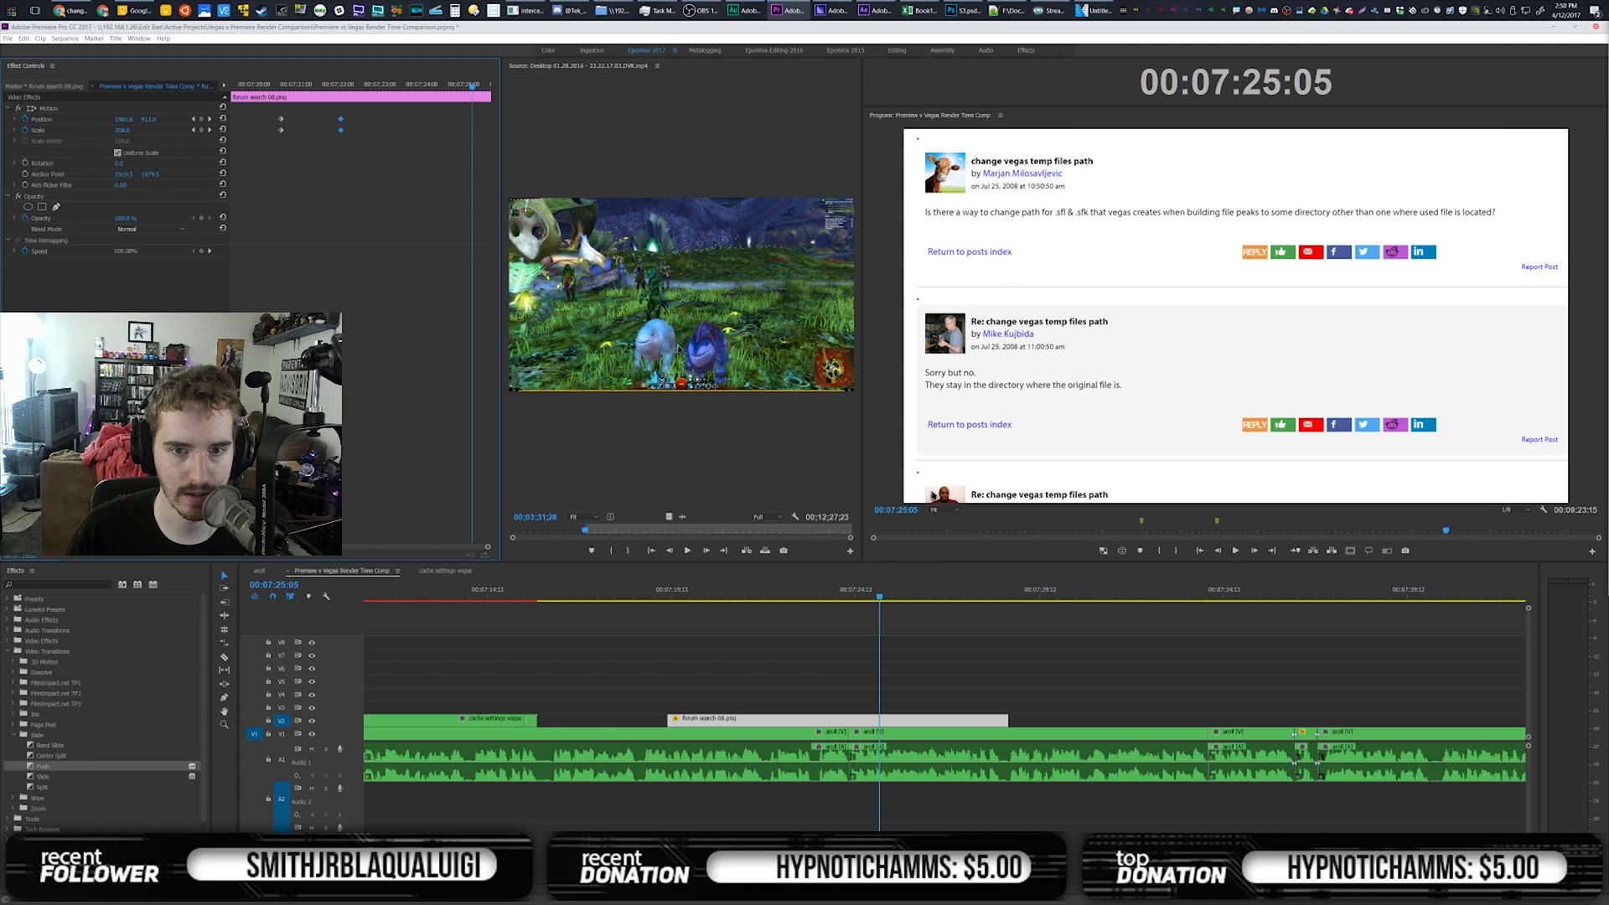